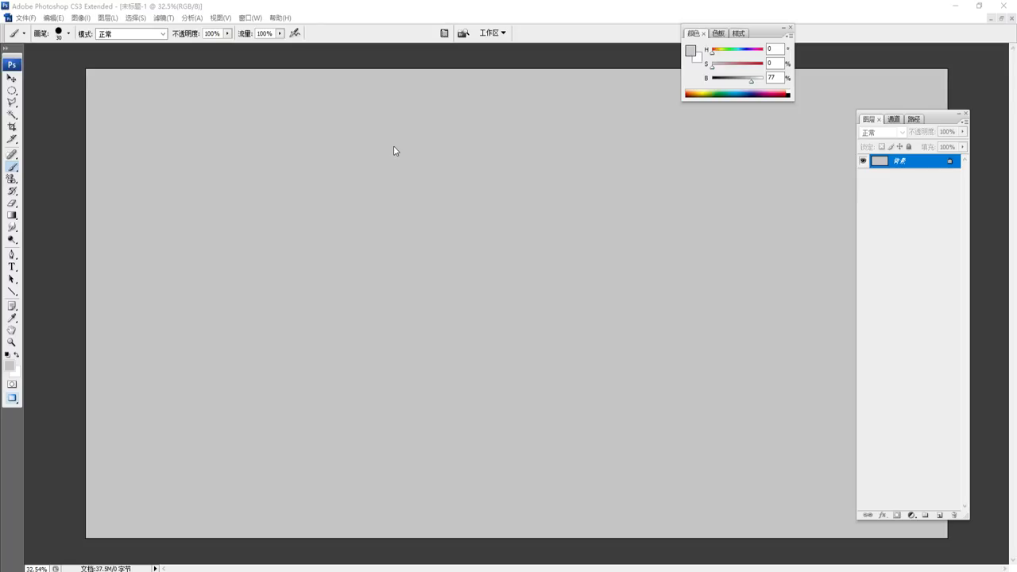
# - Focus the new light gray document, brightness 77%, with the 30 px Brush active
pyautogui.click(399, 139)
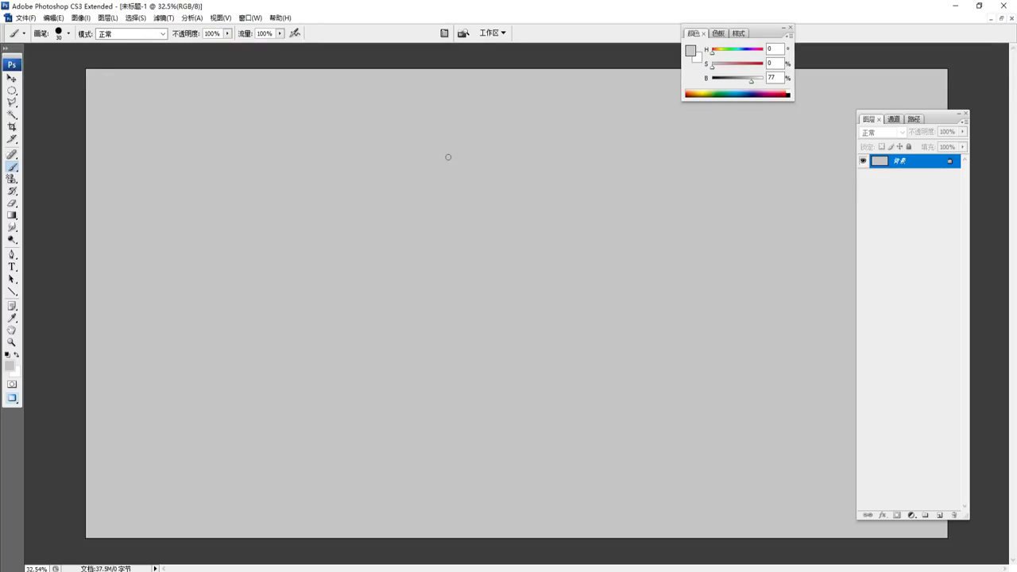
# - Hide all panels and cycle screen modes to show the canvas full screen
pyautogui.press('Tab')
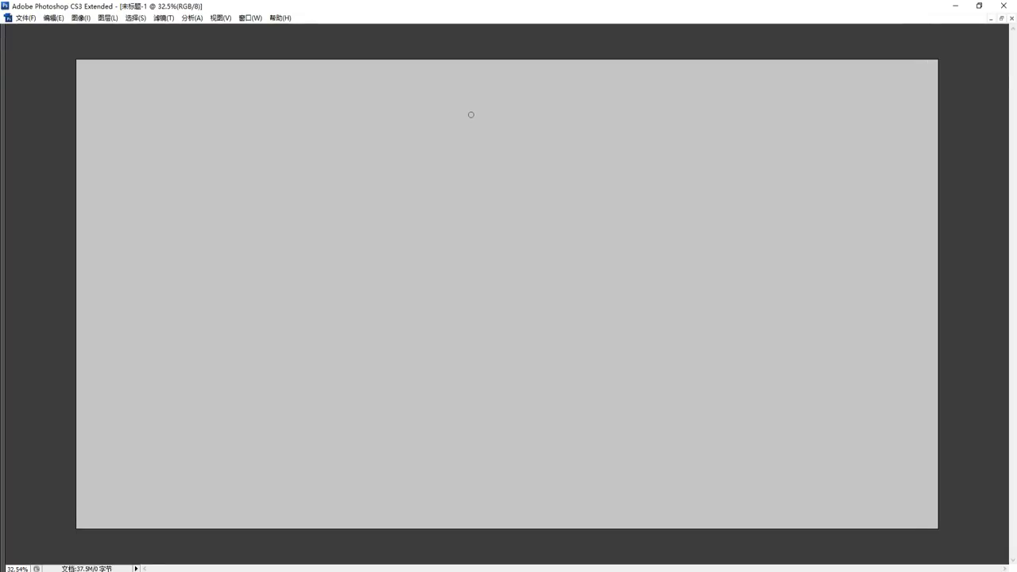
pyautogui.press('f')
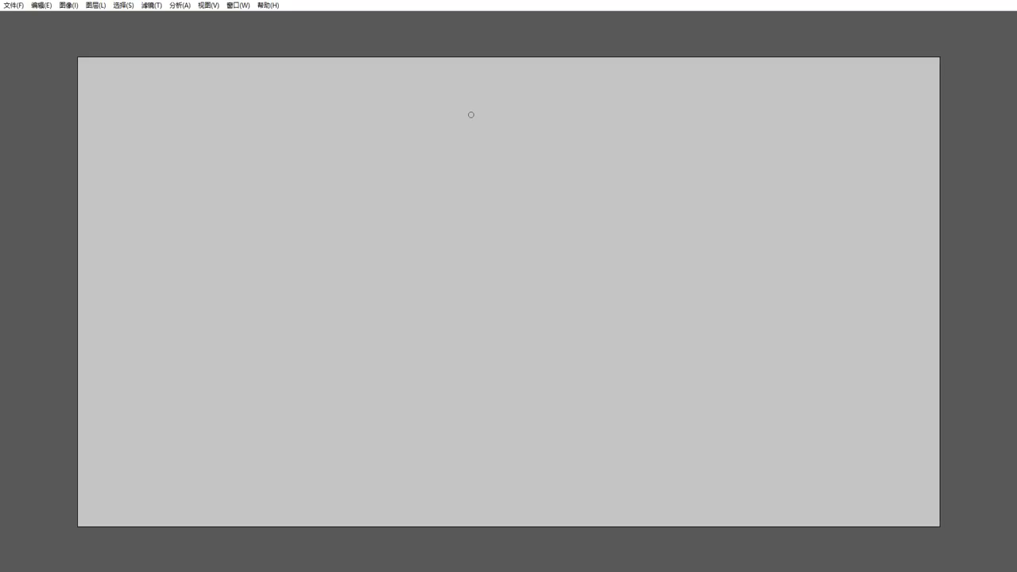
pyautogui.moveTo(431, 154)
pyautogui.mouseDown()
pyautogui.moveTo(411, 152)
pyautogui.moveTo(445, 154)
pyautogui.moveTo(438, 168)
pyautogui.moveTo(459, 154)
pyautogui.mouseUp()
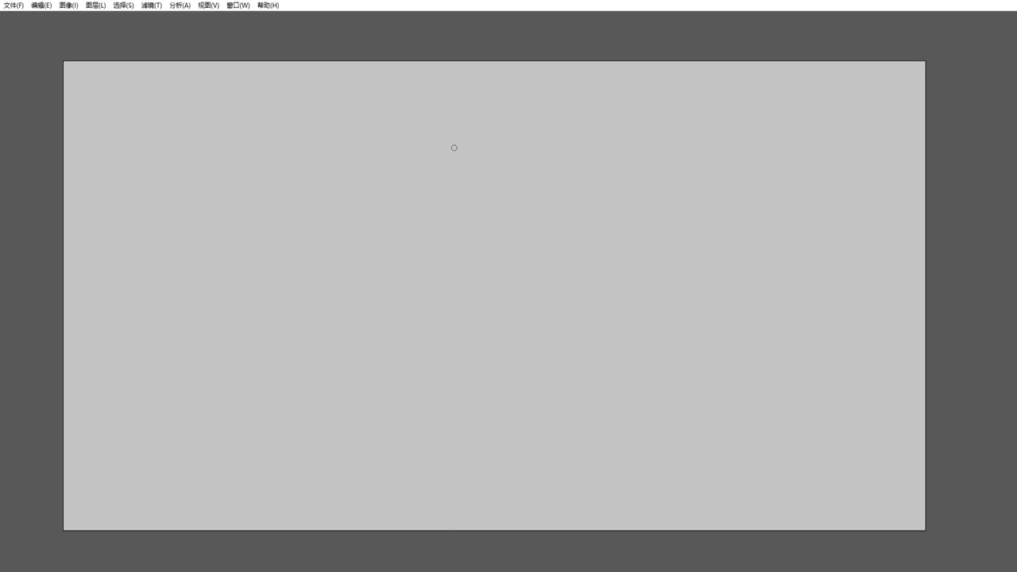
pyautogui.press('f')
pyautogui.press('f')
pyautogui.press('f')
pyautogui.press('f')
pyautogui.press('f')
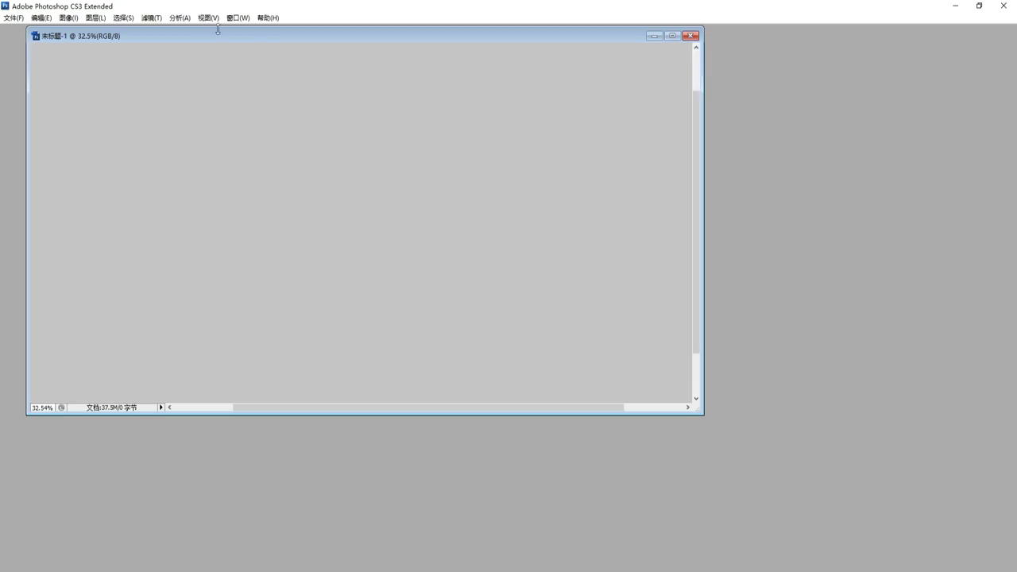
pyautogui.press('f')
pyautogui.press('f')
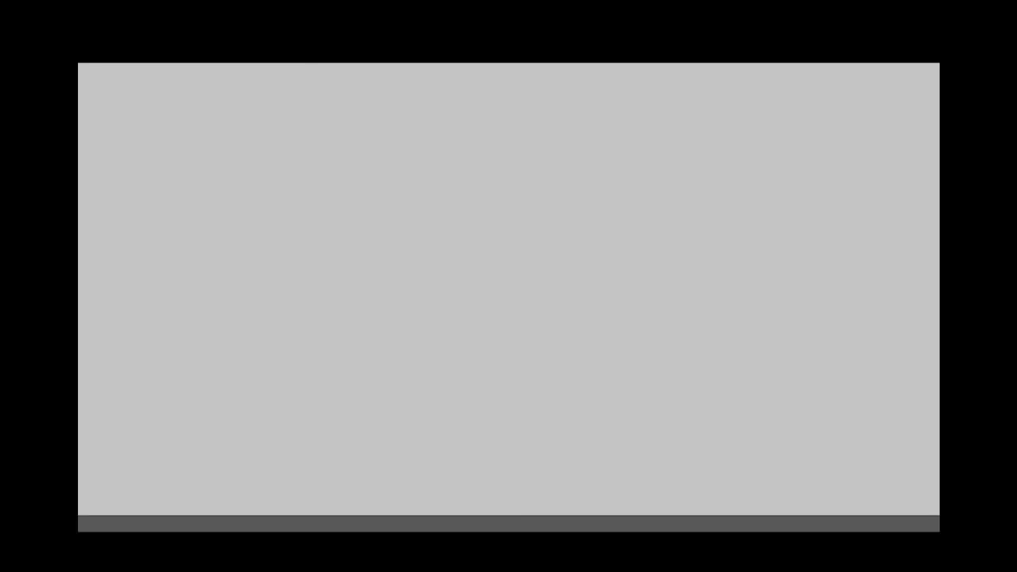
pyautogui.moveTo(318, 79); pyautogui.dragTo(328, 122)
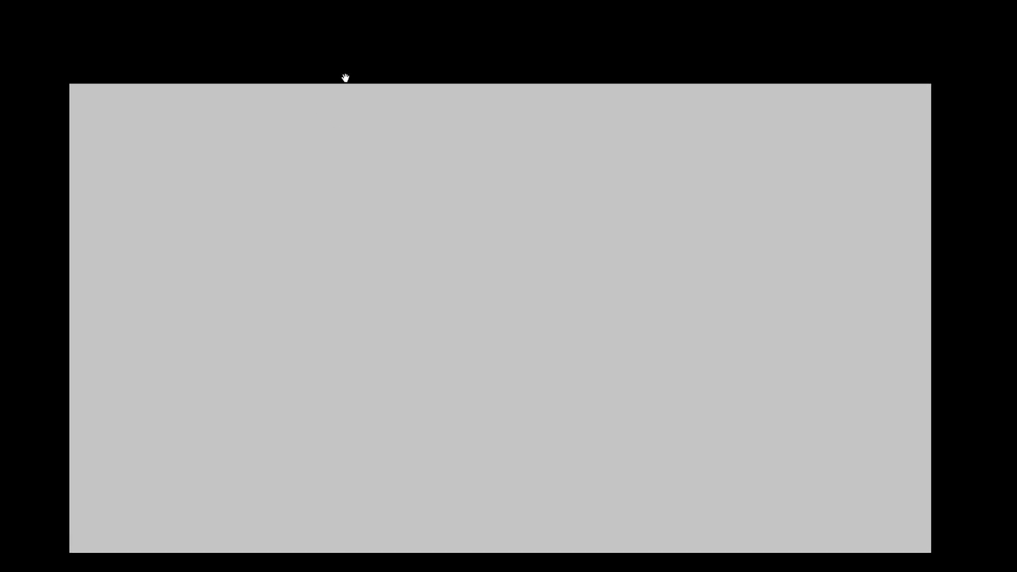
# - Try several pasteboard colours and settle on a black surround (黑色)
pyautogui.rightClick(355, 59)
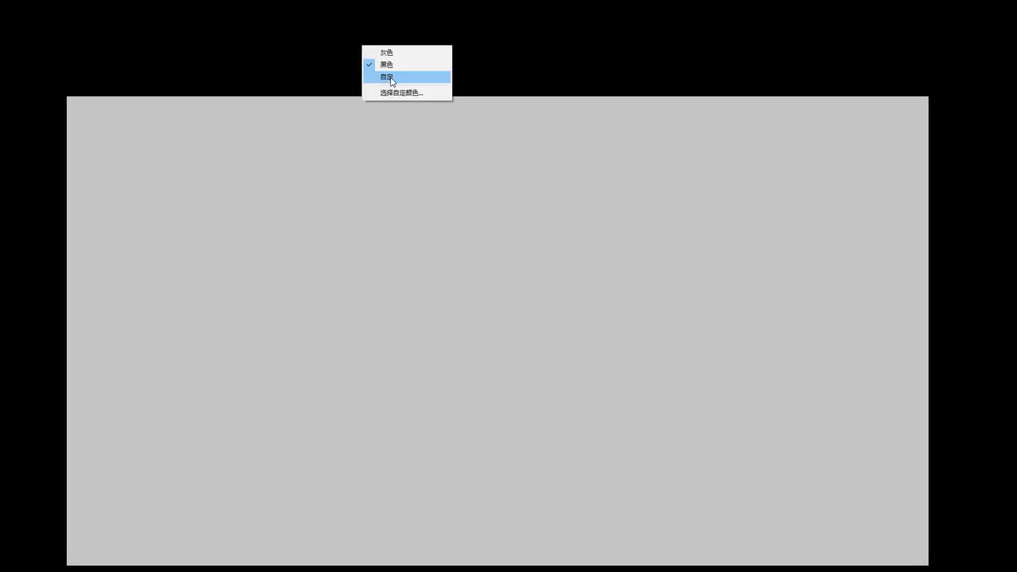
pyautogui.click(381, 77)
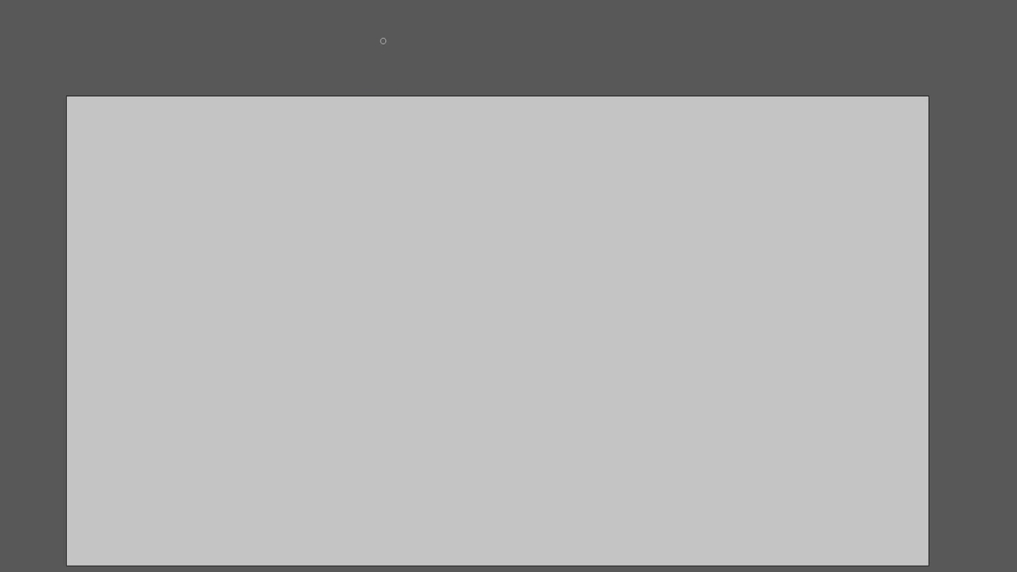
pyautogui.rightClick(383, 40)
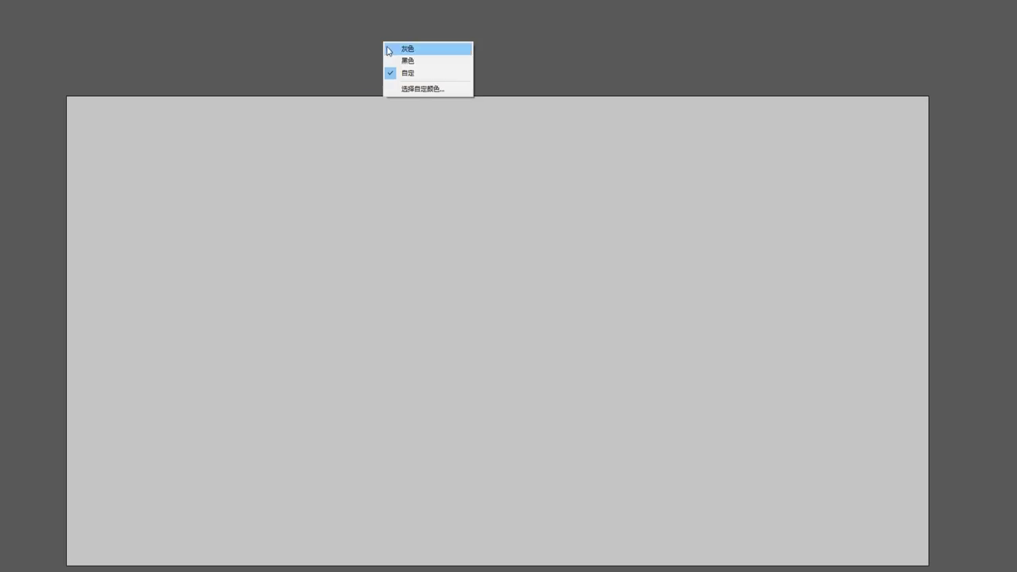
pyautogui.click(397, 50)
pyautogui.rightClick(383, 46)
pyautogui.click(396, 77)
pyautogui.rightClick(404, 46)
pyautogui.click(407, 65)
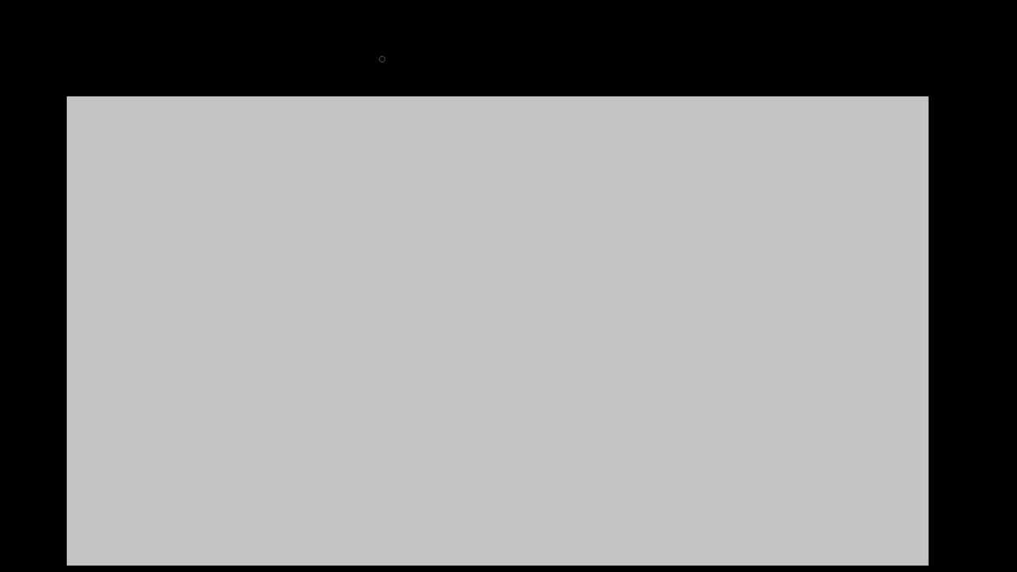
# - Show the Color and Layers panels and dock the Color panel at the top right
pyautogui.press('F6')
pyautogui.moveTo(764, 36); pyautogui.dragTo(613, 30)
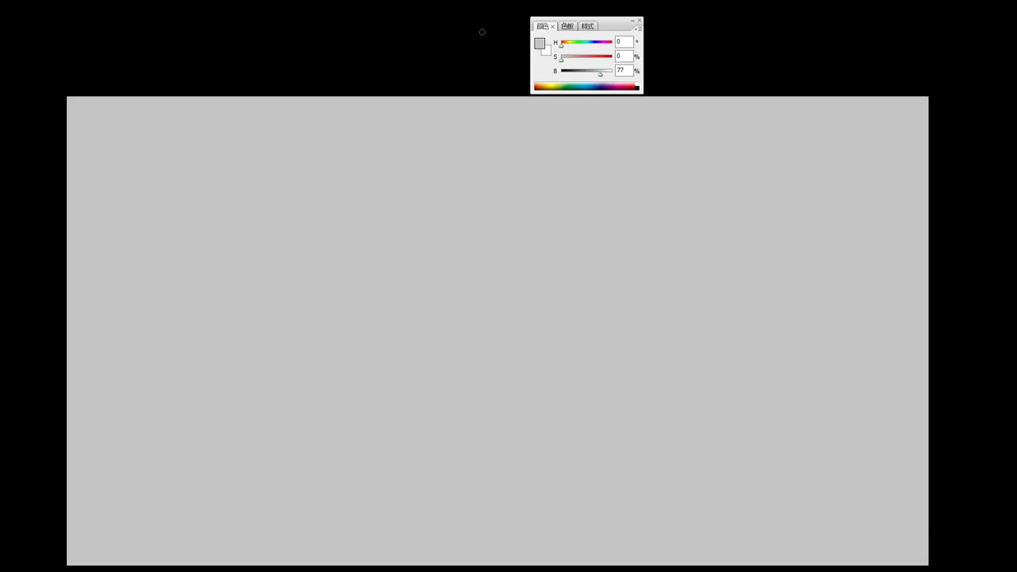
pyautogui.press('F7')
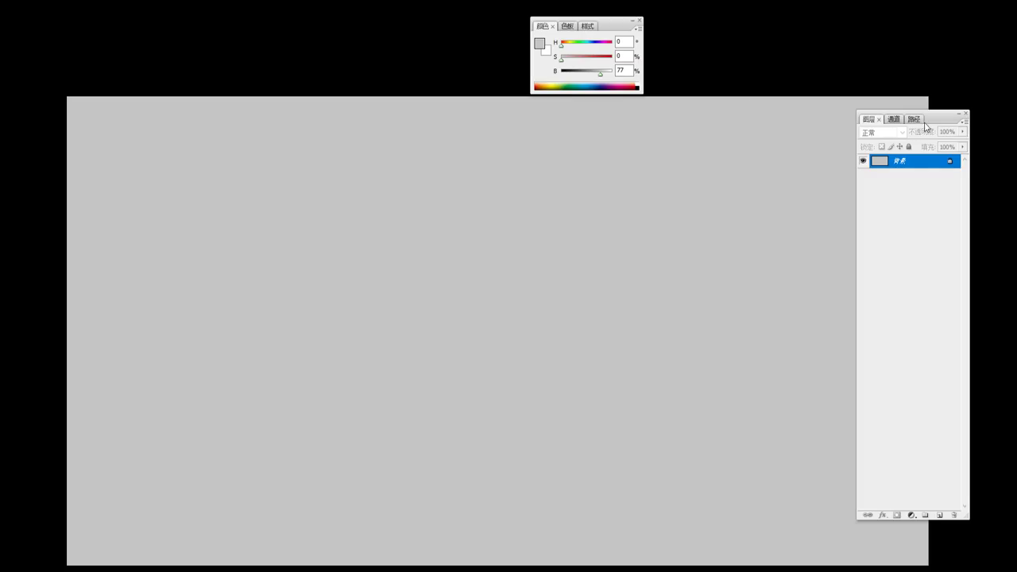
pyautogui.moveTo(926, 120); pyautogui.dragTo(939, 134)
pyautogui.moveTo(611, 28); pyautogui.dragTo(881, 26)
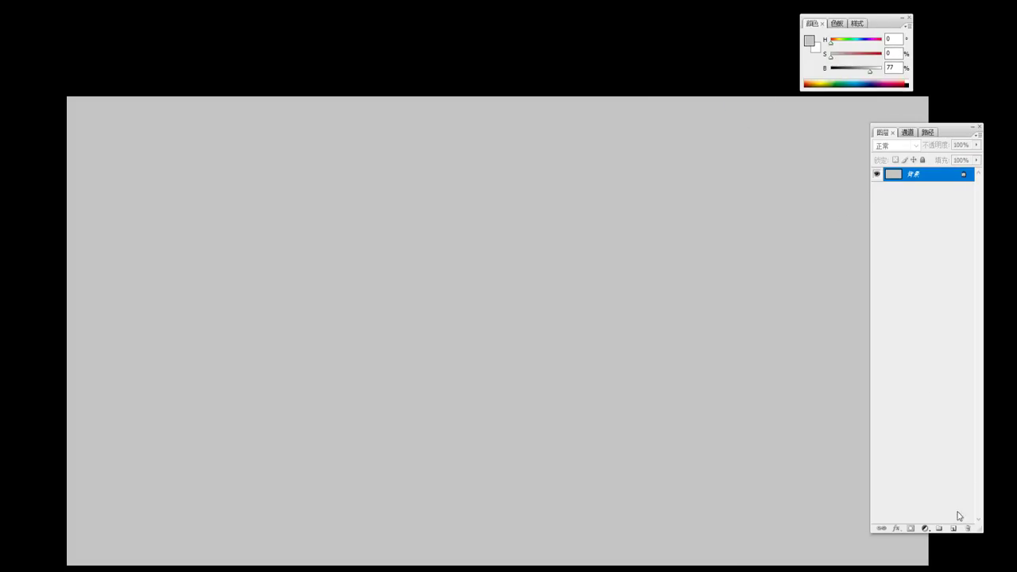
# - Toggle the Layers and Color panels off and bring up the Brushes settings with a 30 px master diameter
pyautogui.press('F7')
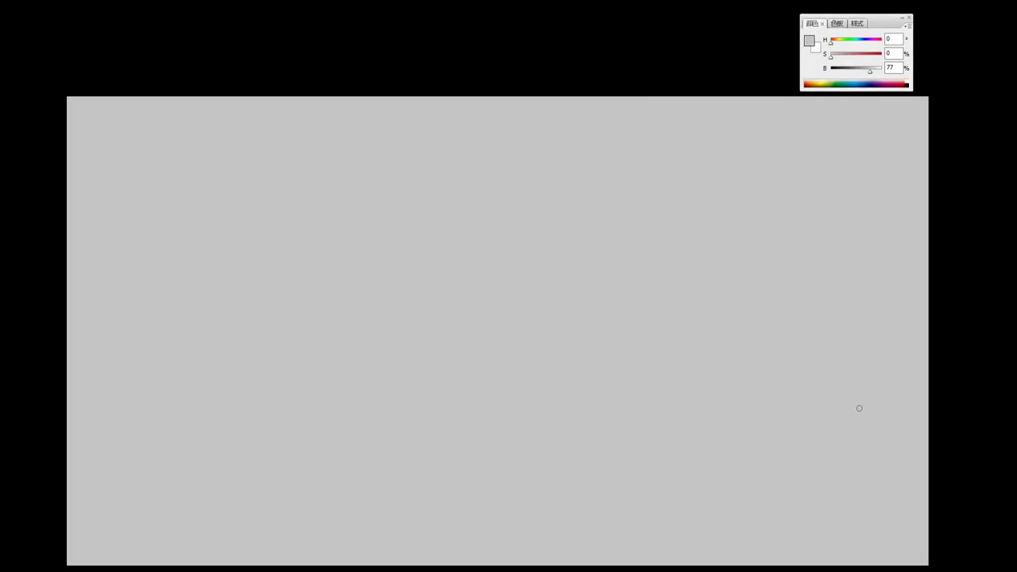
pyautogui.press('F6')
pyautogui.press('F6')
pyautogui.press('F7')
pyautogui.press('F7')
pyautogui.press('F6')
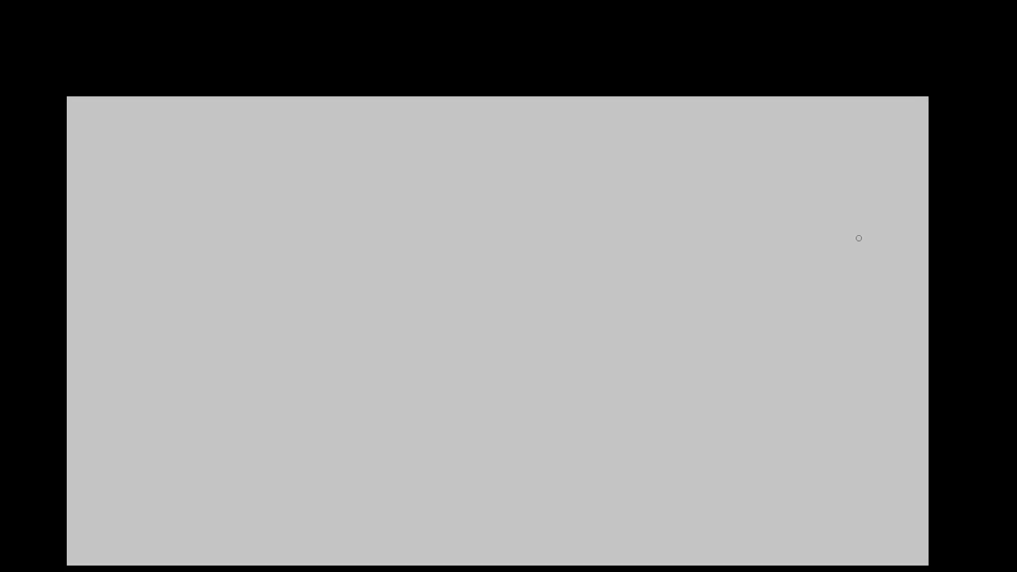
pyautogui.press('F6')
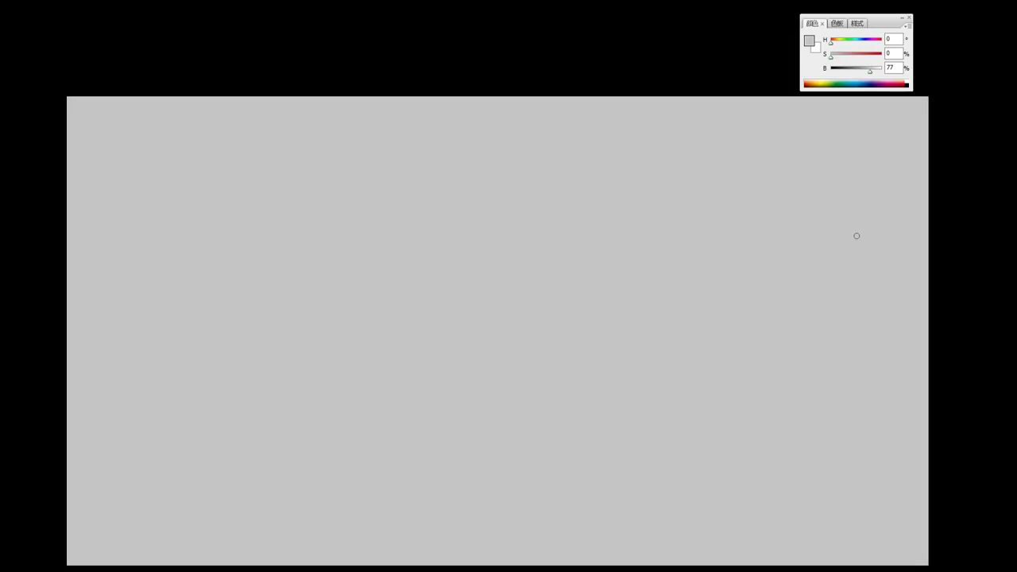
pyautogui.press('F5')
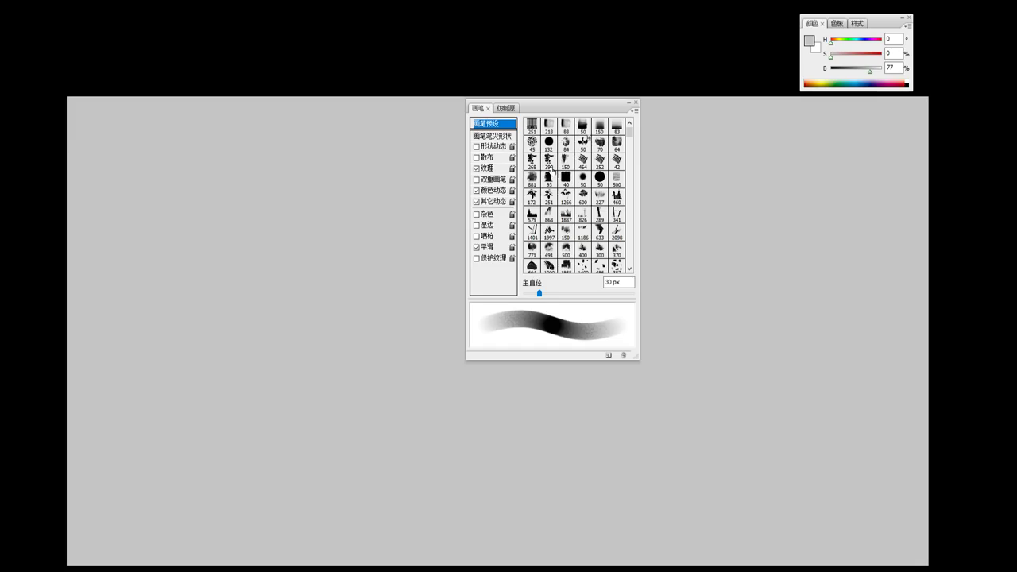
# - Flatten the brush tip to 4% roundness at -25°, then close Brushes and restore the standard view
pyautogui.click(495, 137)
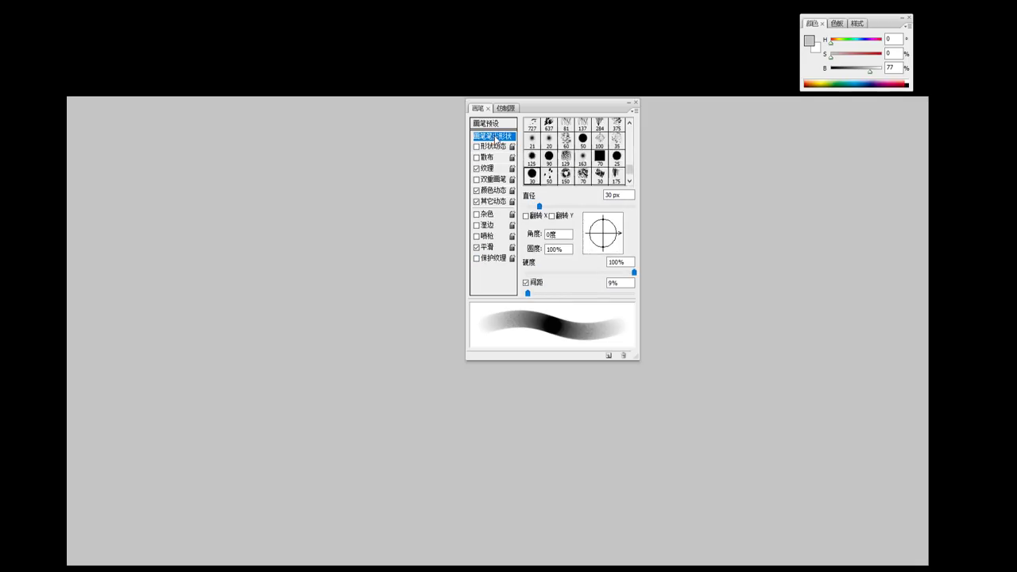
pyautogui.moveTo(618, 240)
pyautogui.mouseDown()
pyautogui.moveTo(608, 226)
pyautogui.moveTo(625, 236)
pyautogui.mouseUp()
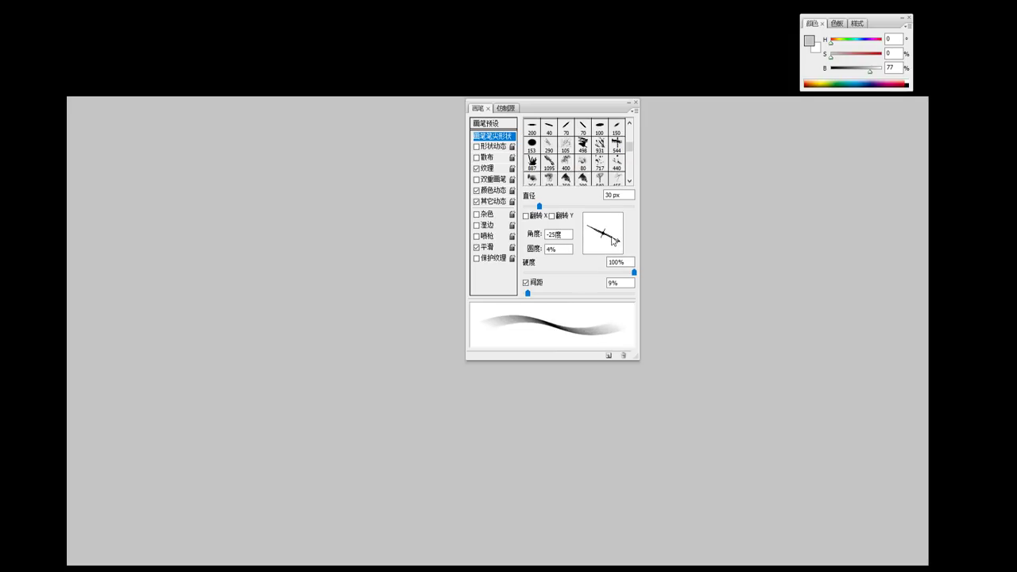
pyautogui.moveTo(620, 237); pyautogui.dragTo(615, 245)
pyautogui.press('F5')
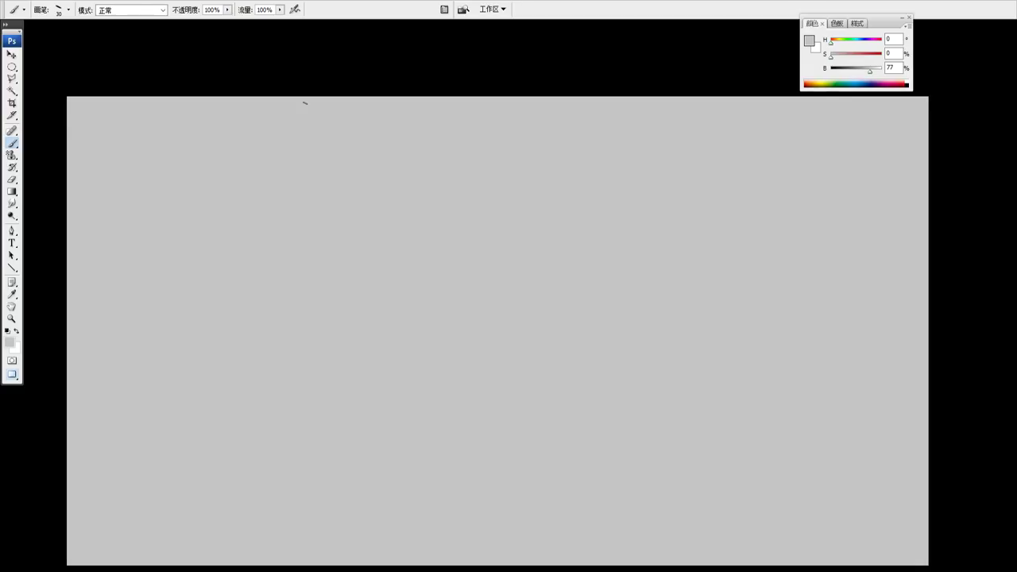
pyautogui.press('f')
pyautogui.press('f')
pyautogui.click(53, 18)
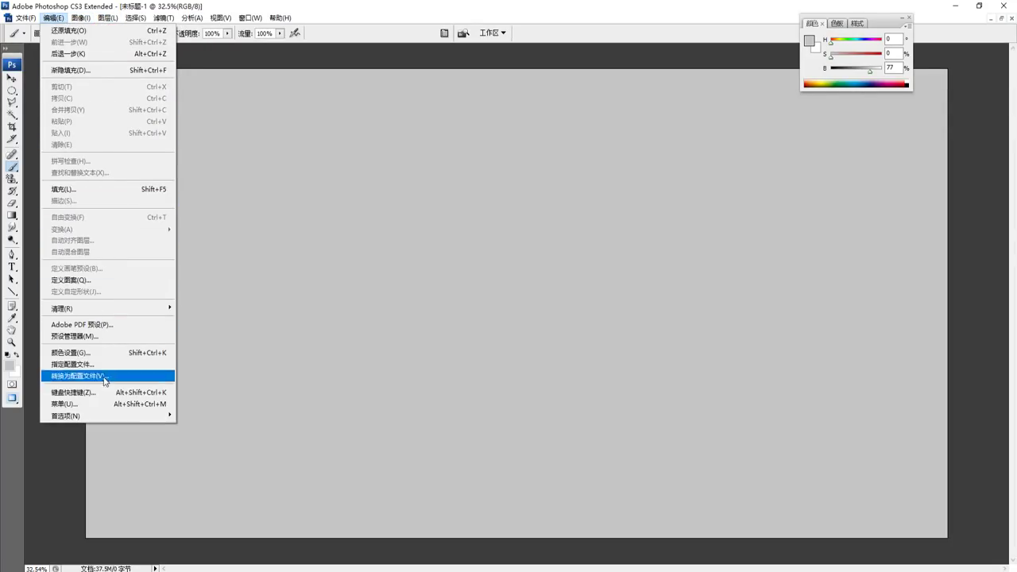
pyautogui.click(77, 393)
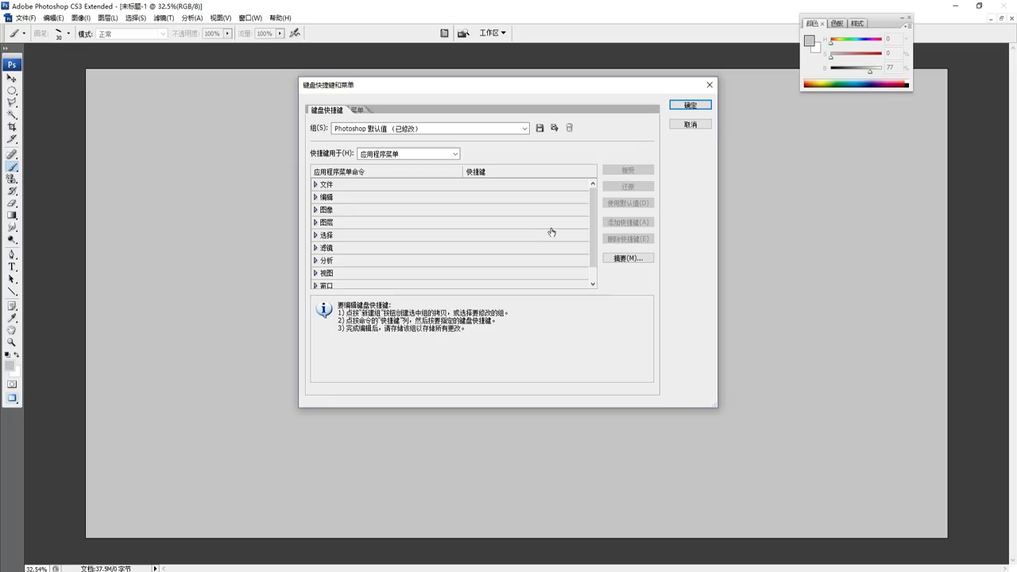
pyautogui.scroll(-1, 571, 206)
pyautogui.click(242, 17)
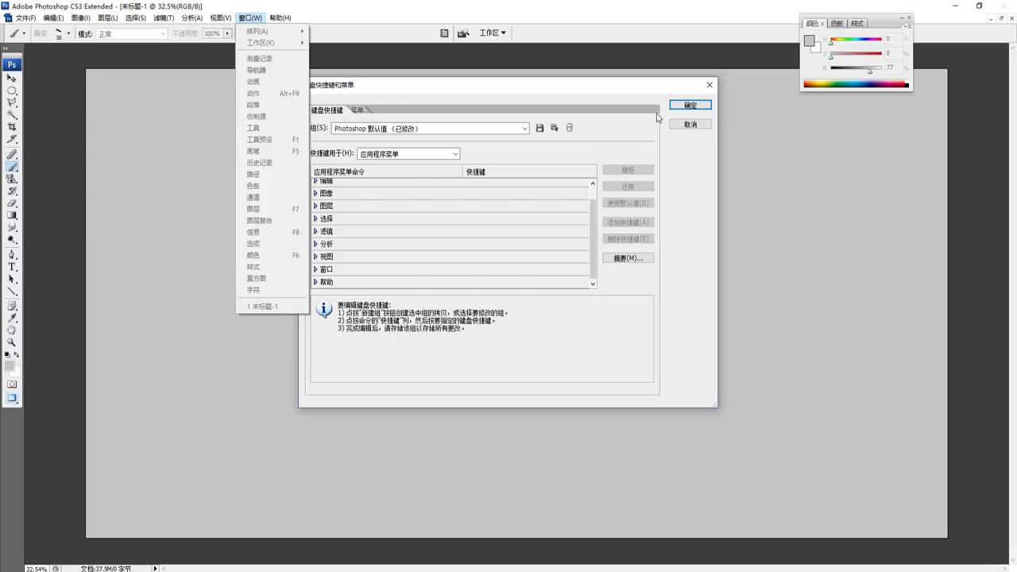
pyautogui.click(693, 91)
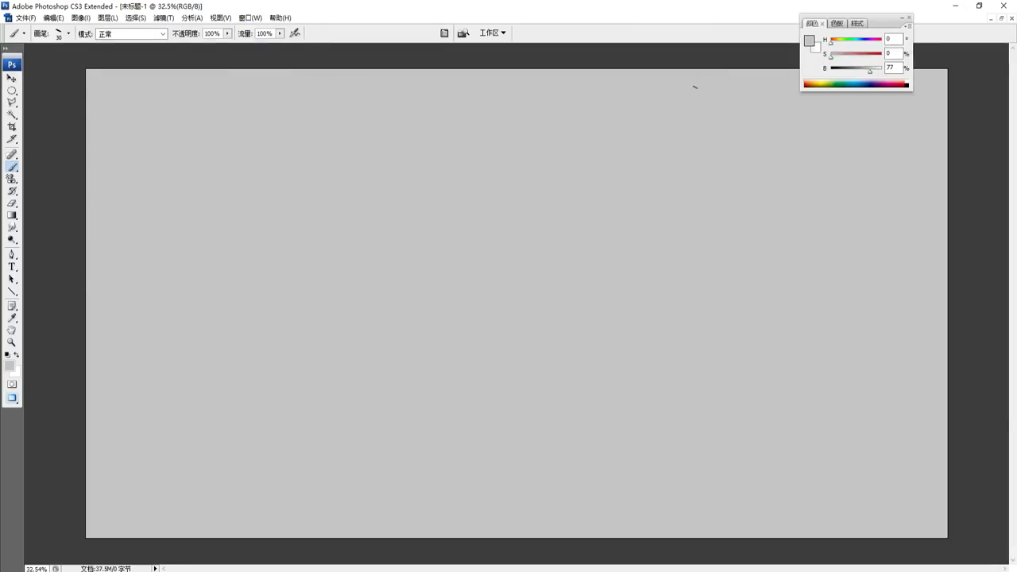
# - Review the Smudge, Eraser and Brush presets in Tool Presets, then close the panel on Smudge
pyautogui.press('F3')
pyautogui.moveTo(831, 34); pyautogui.dragTo(345, 77)
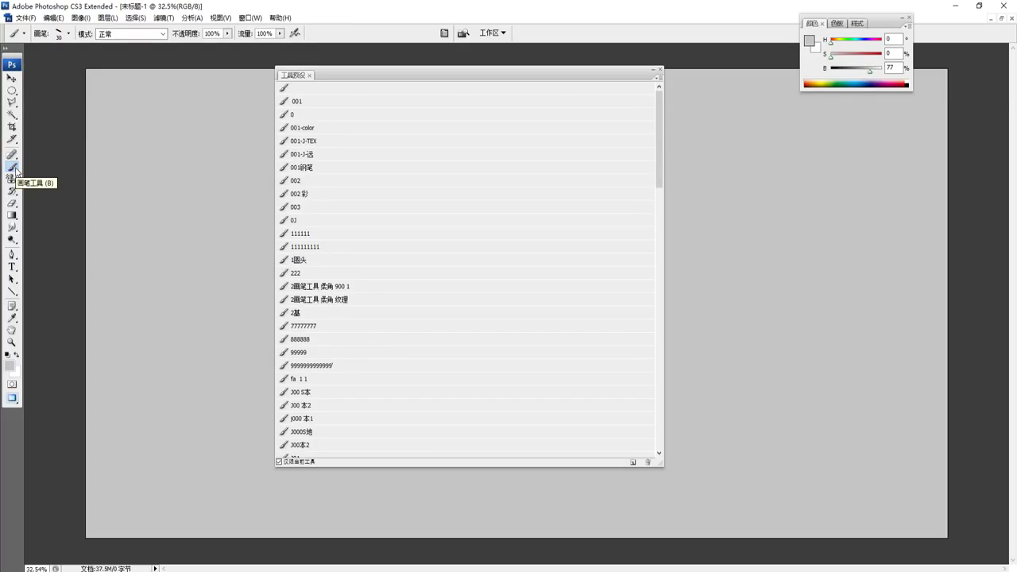
pyautogui.press('r')
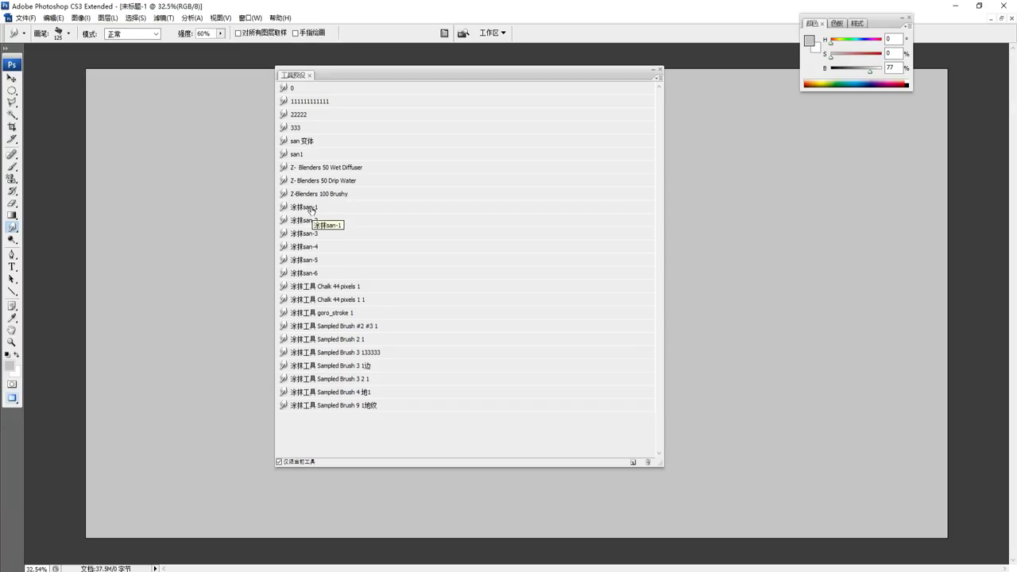
pyautogui.press('e')
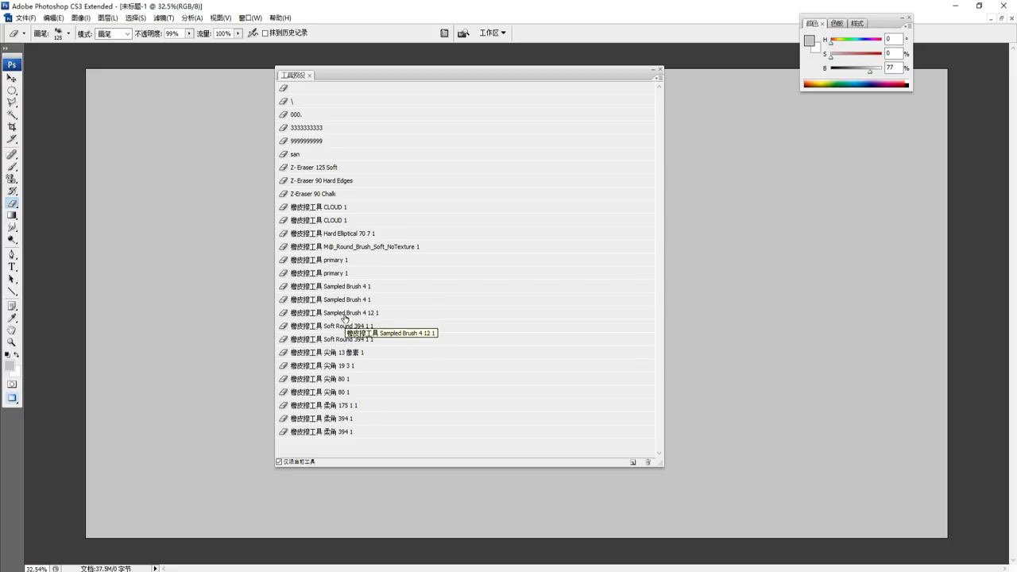
pyautogui.press('b')
pyautogui.press('e')
pyautogui.press('r')
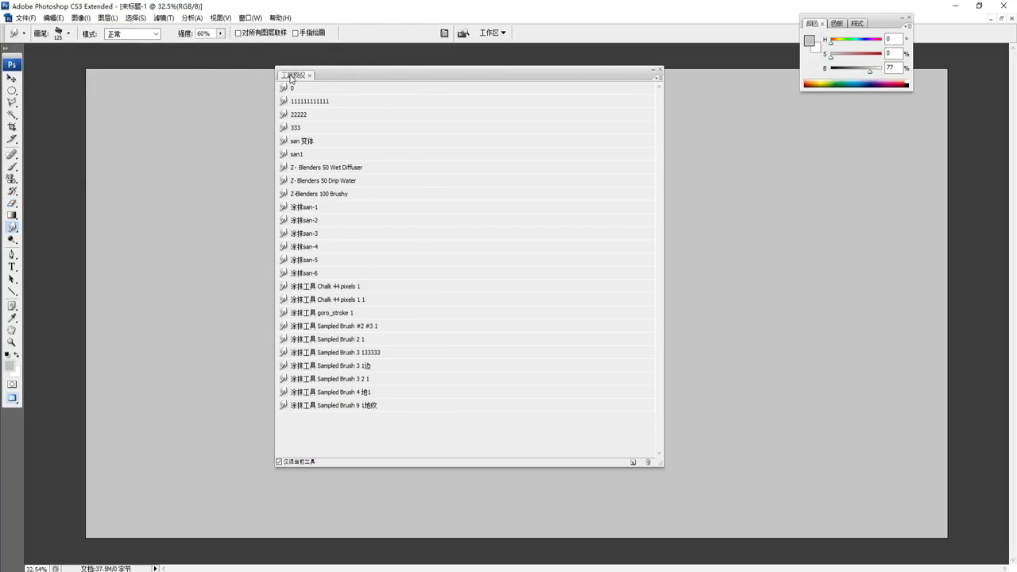
pyautogui.moveTo(343, 85); pyautogui.dragTo(312, 90)
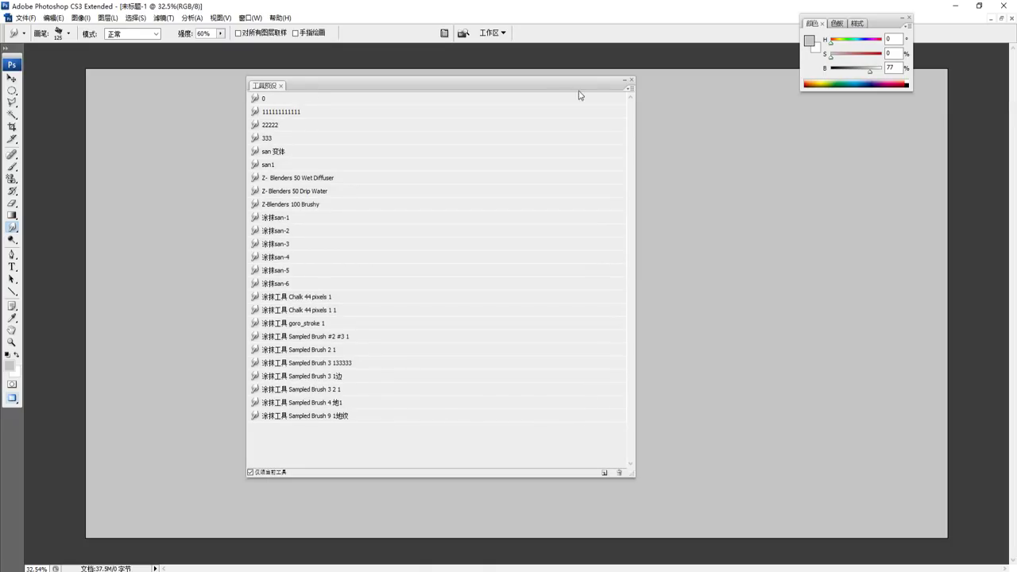
pyautogui.click(633, 82)
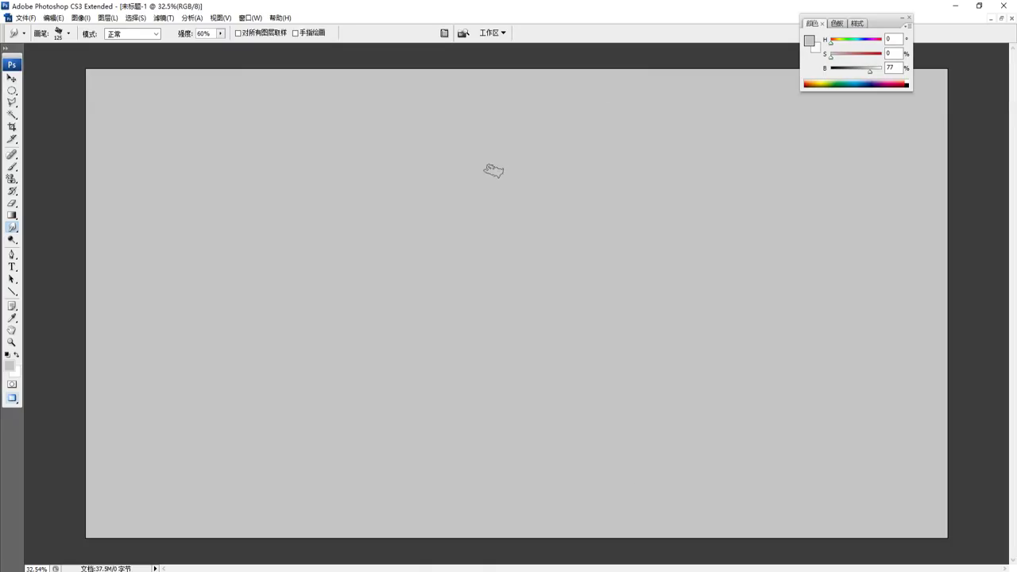
# - Browse the brush tip picker and close it, leaving Smudge at 125 px, 60% strength
pyautogui.rightClick(498, 159)
pyautogui.scroll(-2, 655, 382)
pyautogui.scroll(-2, 655, 382)
pyautogui.moveTo(914, 264); pyautogui.dragTo(912, 402)
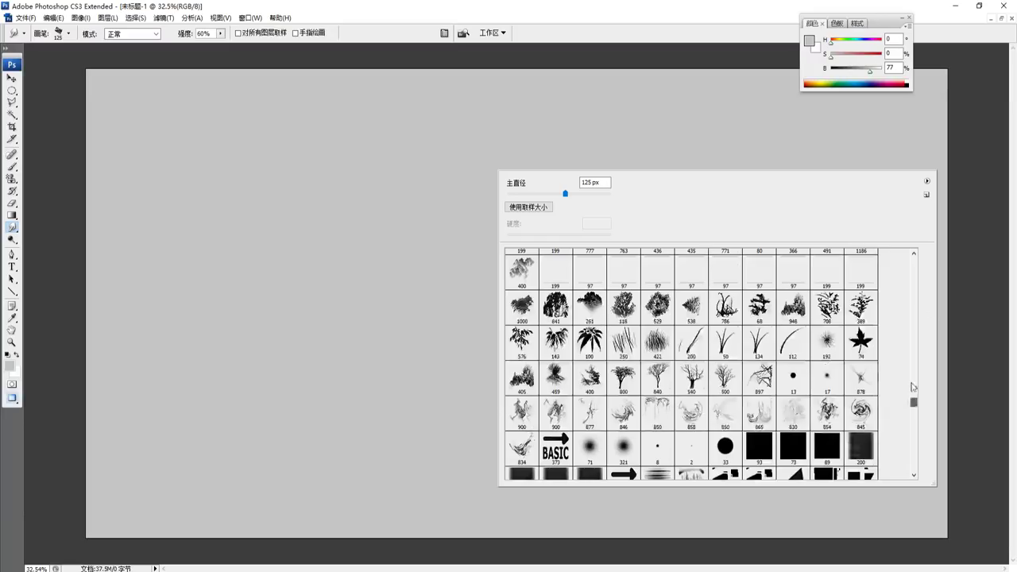
pyautogui.click(582, 73)
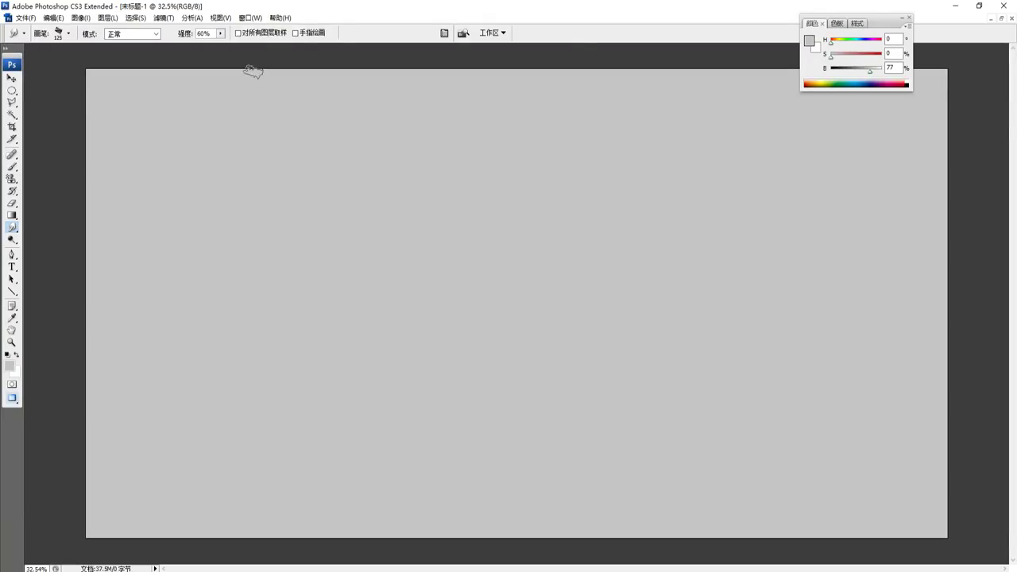
# - Give the Brush the 435 px cloudy tip, float the toolbox, and select the Elliptical Marquee
pyautogui.press('b')
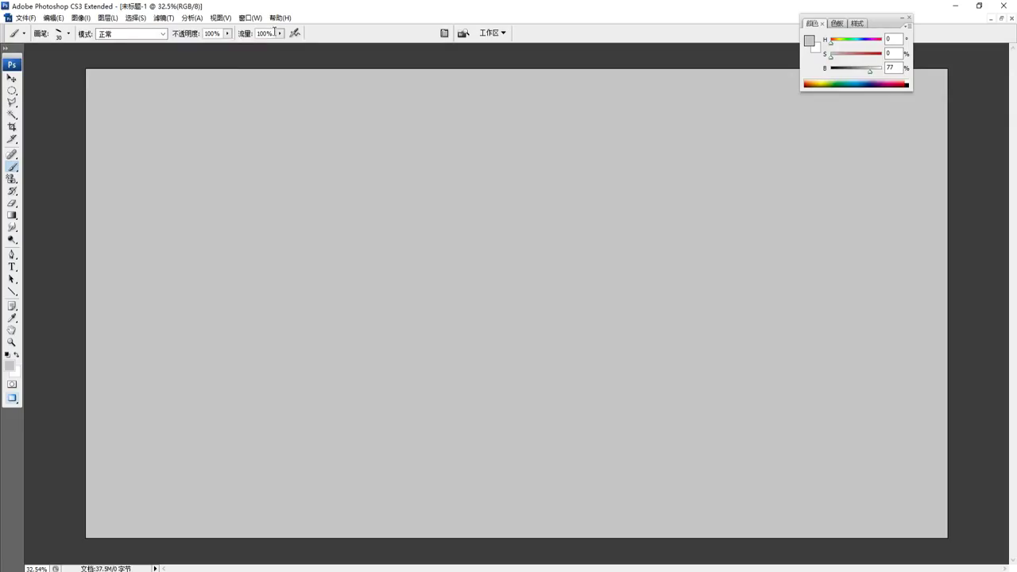
pyautogui.rightClick(375, 154)
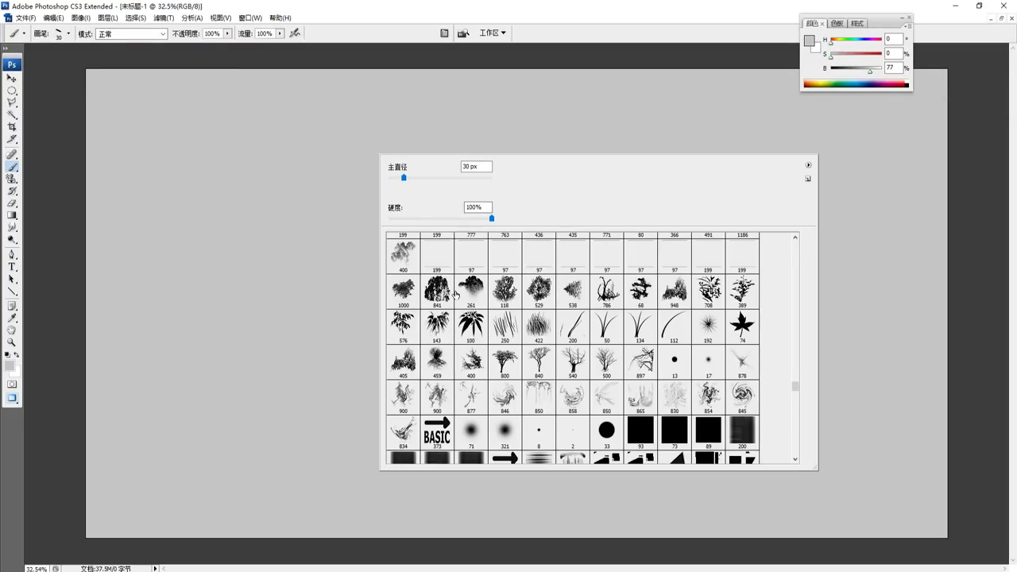
pyautogui.click(483, 268)
pyautogui.scroll(2, 540, 279)
pyautogui.click(559, 279)
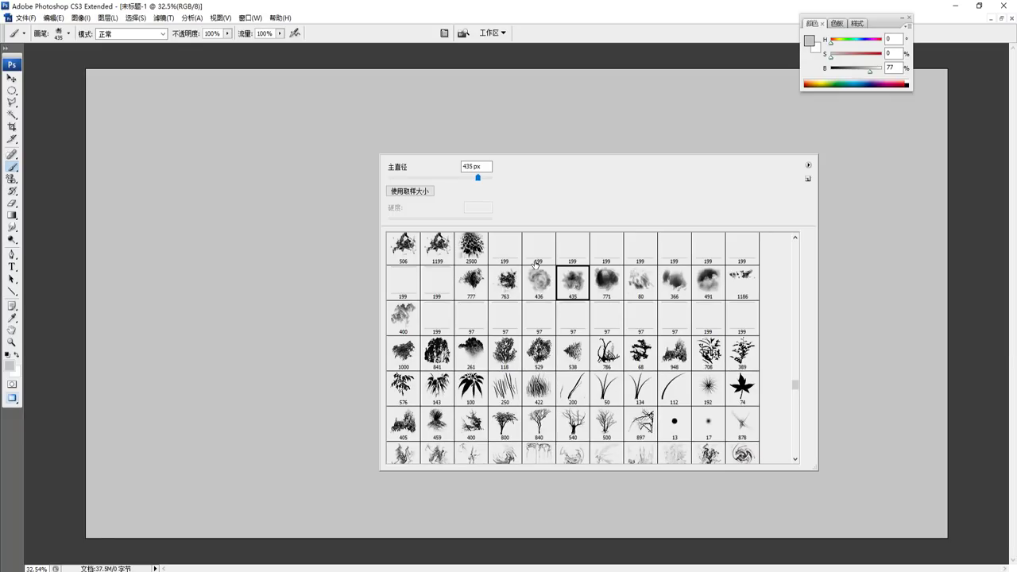
pyautogui.click(422, 5)
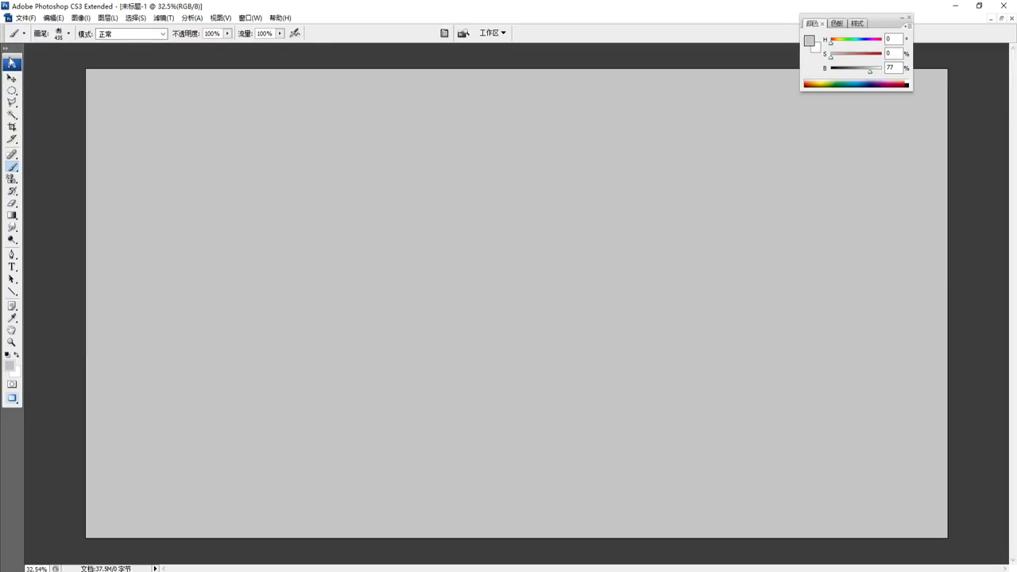
pyautogui.moveTo(12, 49); pyautogui.dragTo(55, 74)
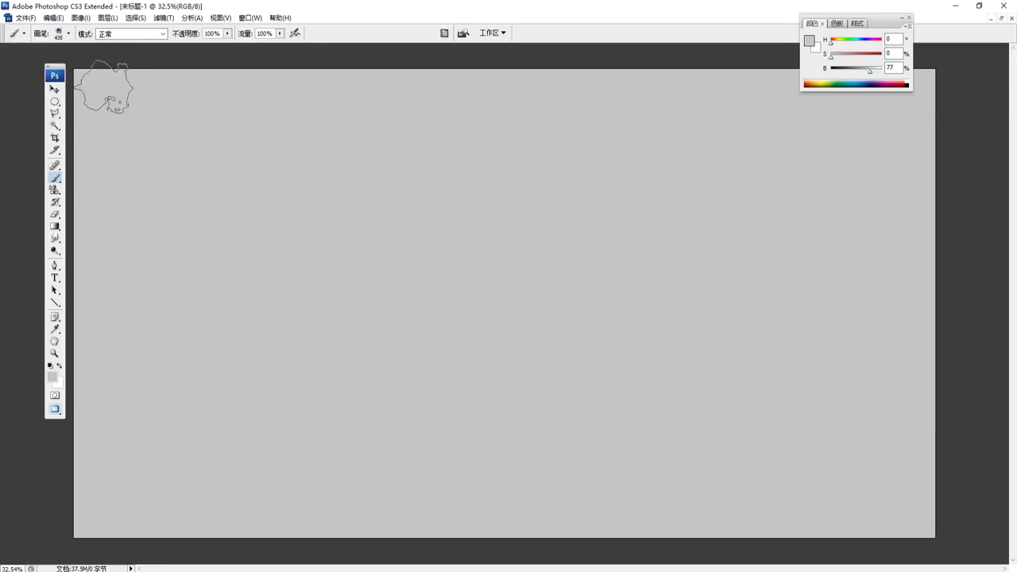
pyautogui.click(55, 103)
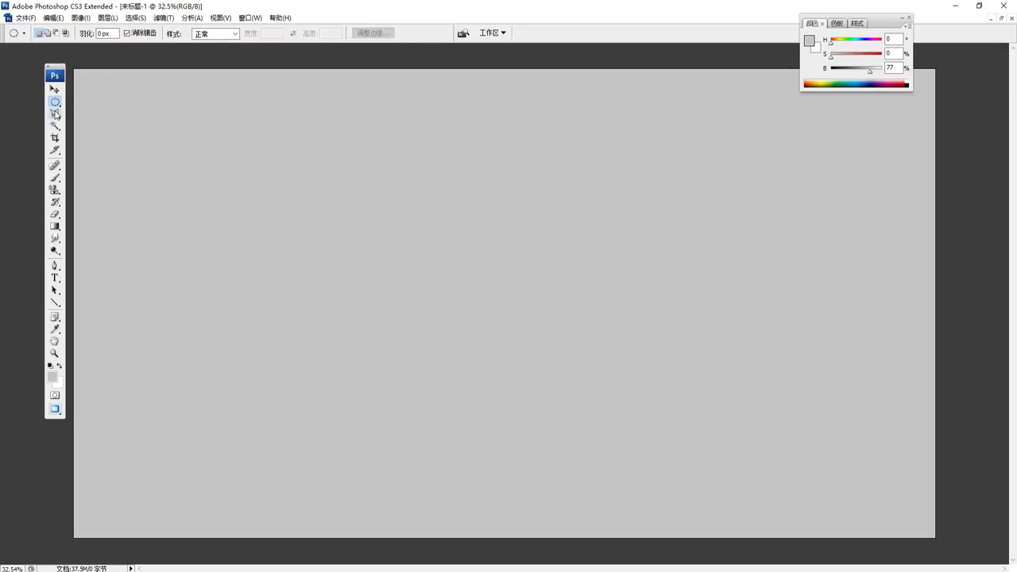
# - Choose Polygonal Lasso from the lasso flyout, then cycle to the freehand Lasso with Shift+L
pyautogui.click(55, 116)
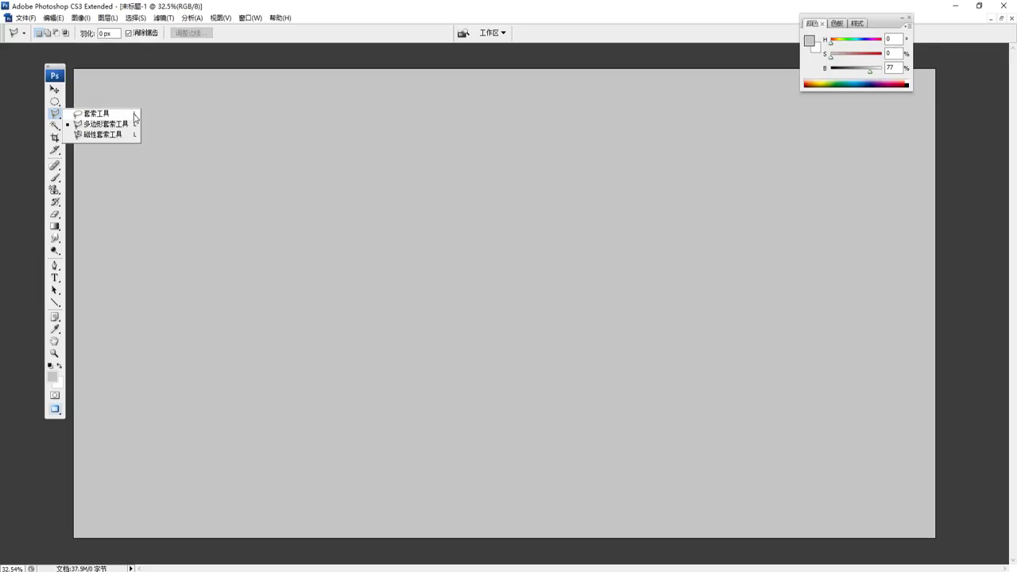
pyautogui.click(130, 124)
pyautogui.moveTo(56, 119); pyautogui.dragTo(87, 117)
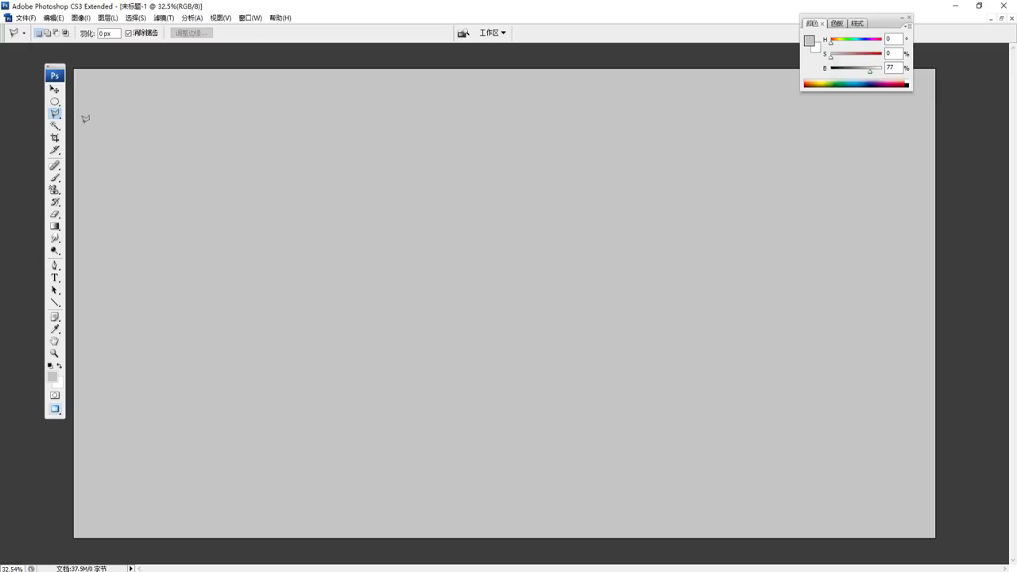
pyautogui.hotkey('shift', 'l')
pyautogui.hotkey('shift', 'l')
pyautogui.hotkey('shift', 'l')
pyautogui.hotkey('shift', 'l')
pyautogui.hotkey('shift', 'l')
pyautogui.hotkey('shift', 'l')
pyautogui.hotkey('shift', 'l')
pyautogui.hotkey('shift', 'l')
pyautogui.hotkey('shift', 'l')
pyautogui.hotkey('shift', 'l')
pyautogui.hotkey('shift', 'l')
# - Add 图层 1 above the Background and turn on Quick Mask mode
pyautogui.press('F7')
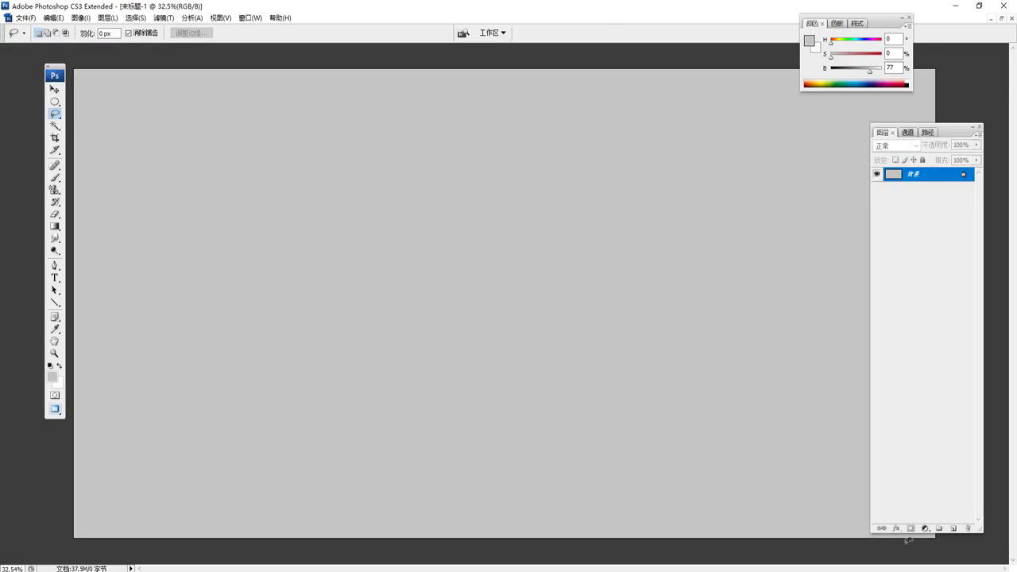
pyautogui.click(954, 528)
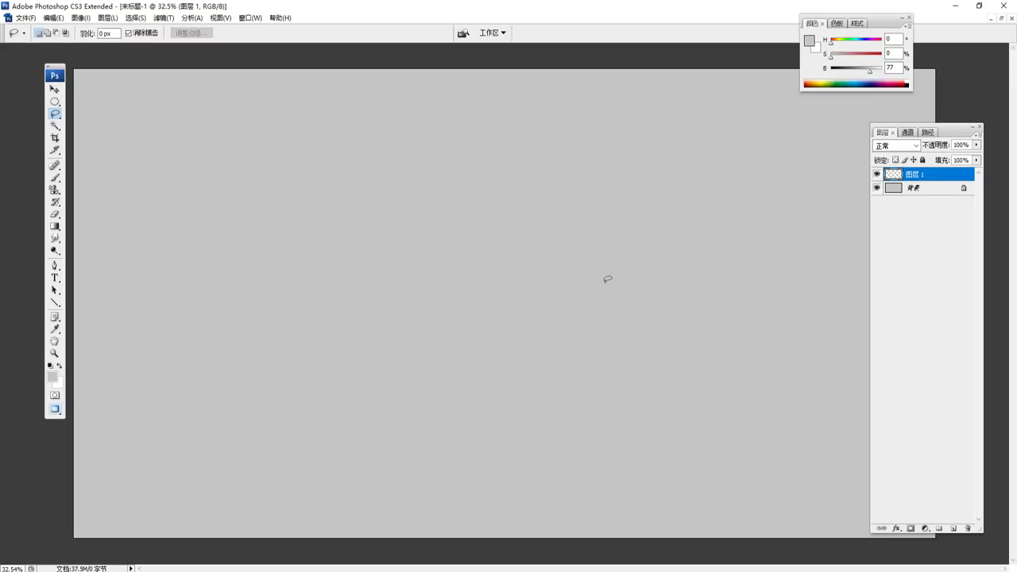
pyautogui.press('q')
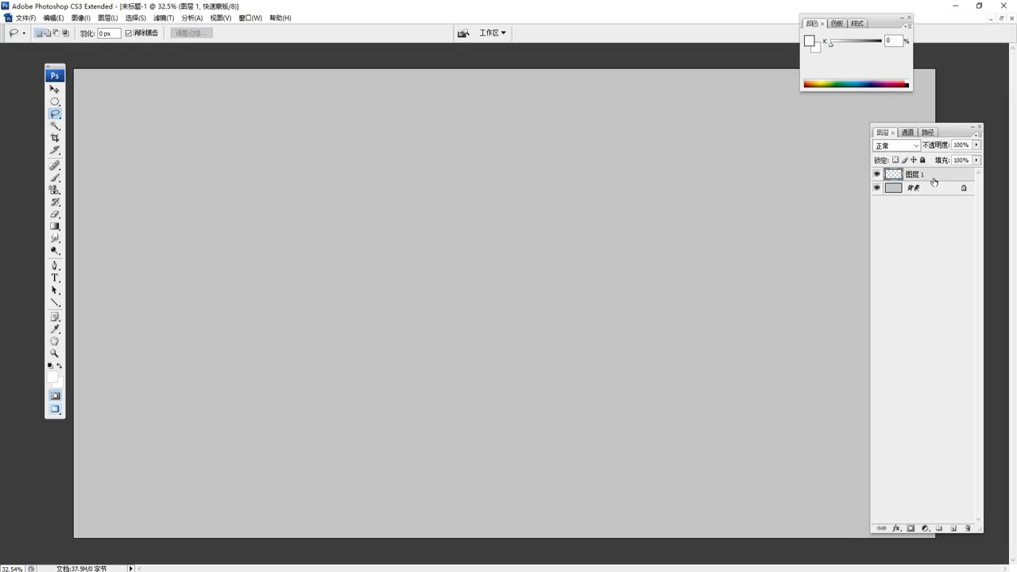
pyautogui.click(56, 395)
pyautogui.click(55, 395)
# - Set the Brush to black and try brush tips, ending on a 30 px preset
pyautogui.press('b')
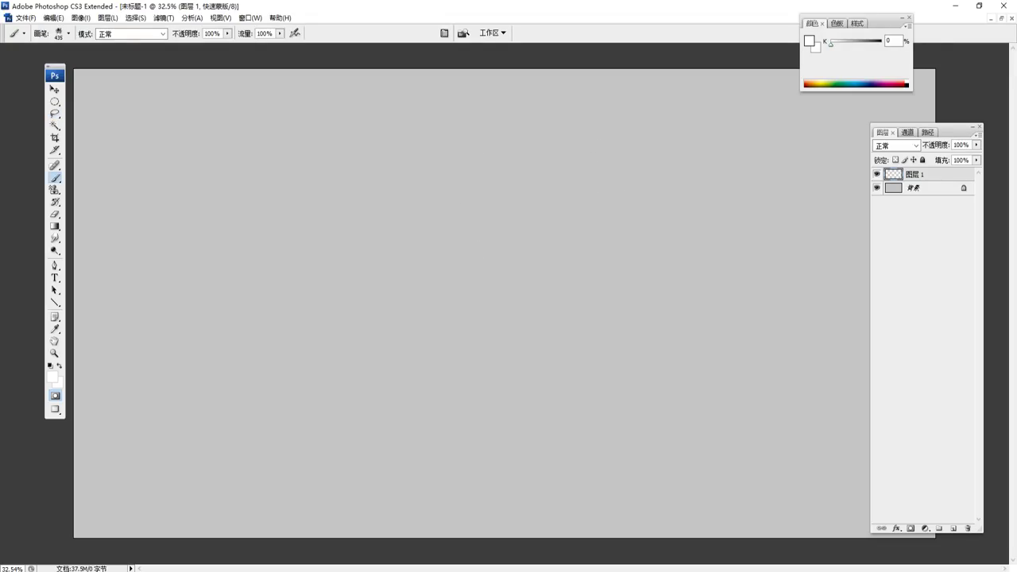
pyautogui.press('d')
pyautogui.rightClick(538, 173)
pyautogui.doubleClick(698, 310)
pyautogui.moveTo(465, 216); pyautogui.dragTo(345, 280)
pyautogui.rightClick(436, 179)
pyautogui.press('Escape')
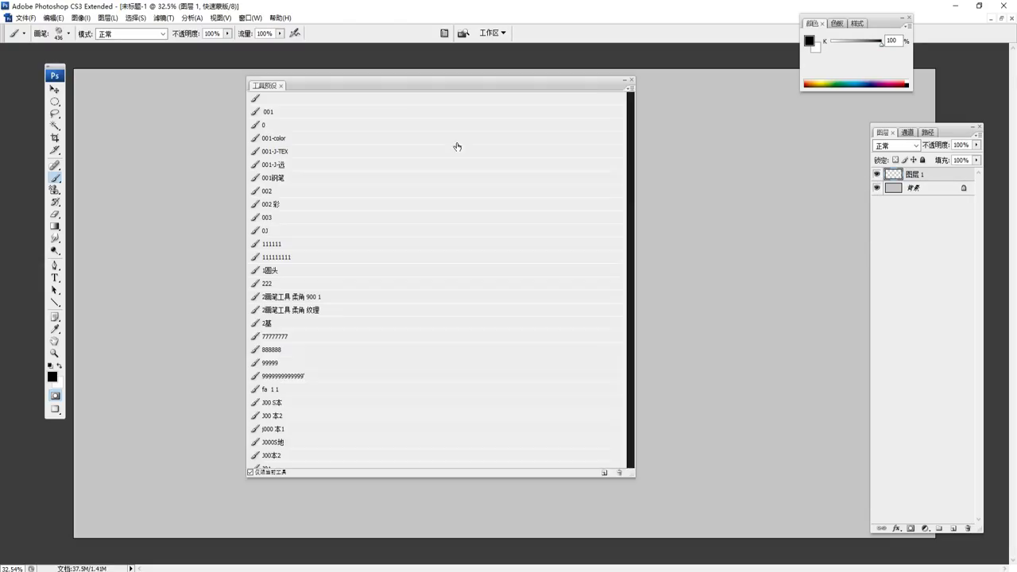
pyautogui.click(398, 100)
# - Paint a large kidney-shaped mask with a 700 px brush and convert it to a selection
pyautogui.press(']')
pyautogui.press(']')
pyautogui.press(']')
pyautogui.press(']')
pyautogui.press(']')
pyautogui.press(']')
pyautogui.moveTo(447, 188)
pyautogui.mouseDown()
pyautogui.moveTo(356, 278)
pyautogui.moveTo(466, 193)
pyautogui.moveTo(445, 358)
pyautogui.mouseUp()
pyautogui.moveTo(509, 230); pyautogui.dragTo(469, 373)
pyautogui.moveTo(447, 330); pyautogui.dragTo(302, 334)
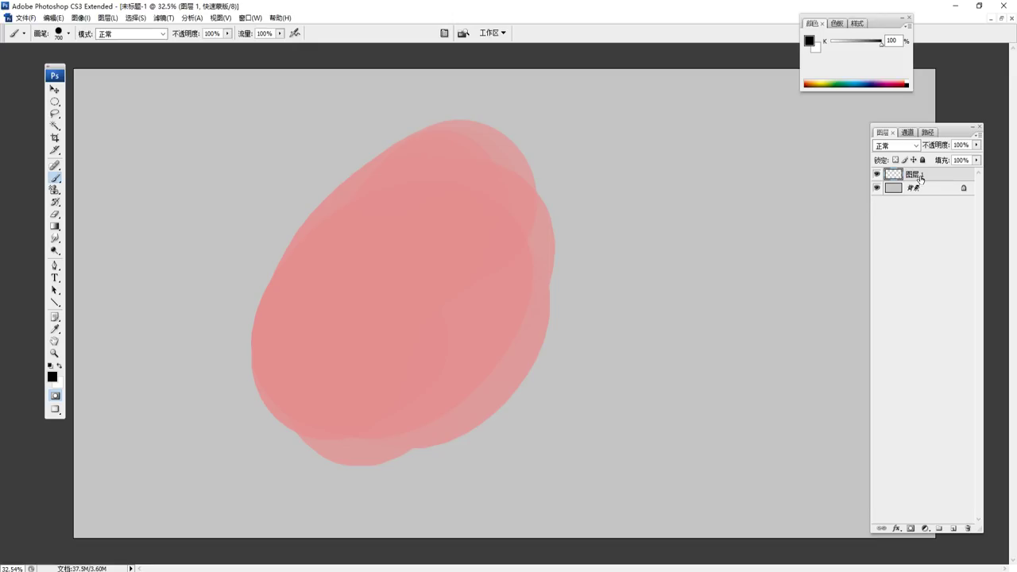
pyautogui.press('q')
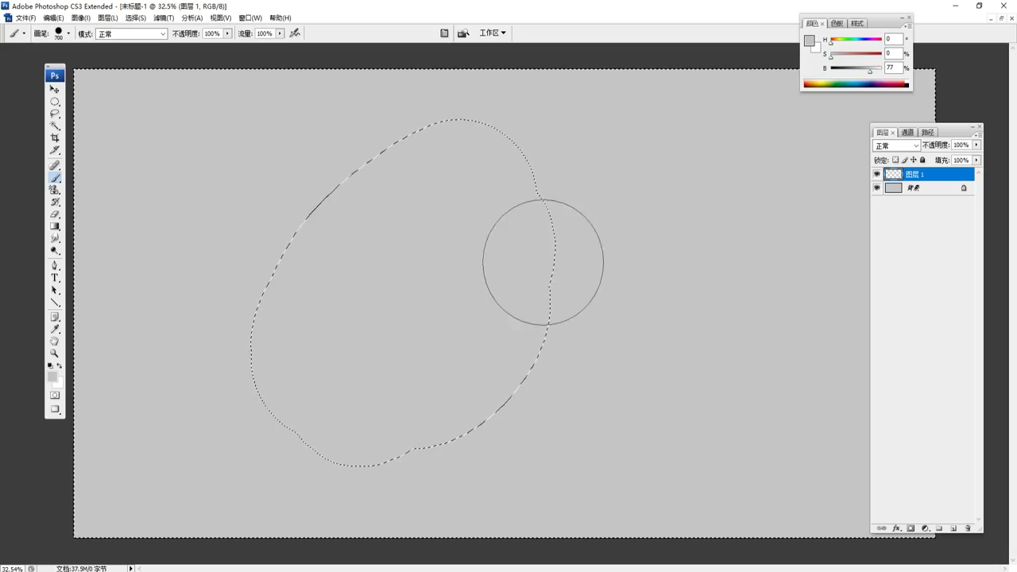
# - Paint a thick dark cloudy ring around the oval selection on 图层 1
pyautogui.press('d')
pyautogui.moveTo(566, 178); pyautogui.dragTo(326, 199)
pyautogui.moveTo(184, 328)
pyautogui.mouseDown()
pyautogui.moveTo(393, 432)
pyautogui.moveTo(398, 397)
pyautogui.moveTo(371, 389)
pyautogui.moveTo(446, 368)
pyautogui.mouseUp()
pyautogui.moveTo(262, 429); pyautogui.dragTo(564, 131)
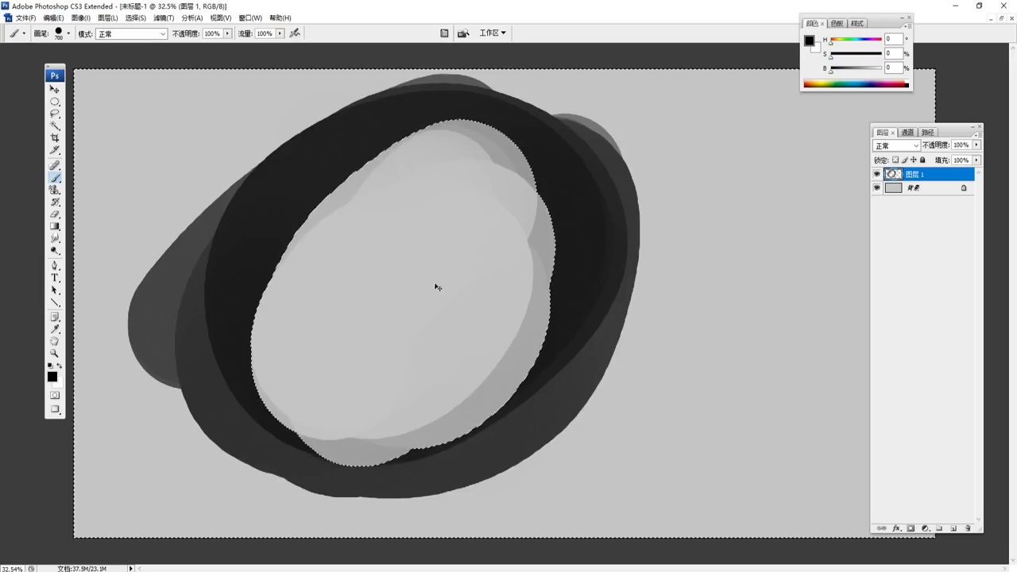
# - Undo the dark strokes on 图层 1, drop the selection, and re-enter Quick Mask
pyautogui.hotkey('ctrl', 'alt', 'z')
pyautogui.hotkey('ctrl', 'alt', 'z')
pyautogui.hotkey('ctrl', 'alt', 'z')
pyautogui.hotkey('ctrl', 'd')
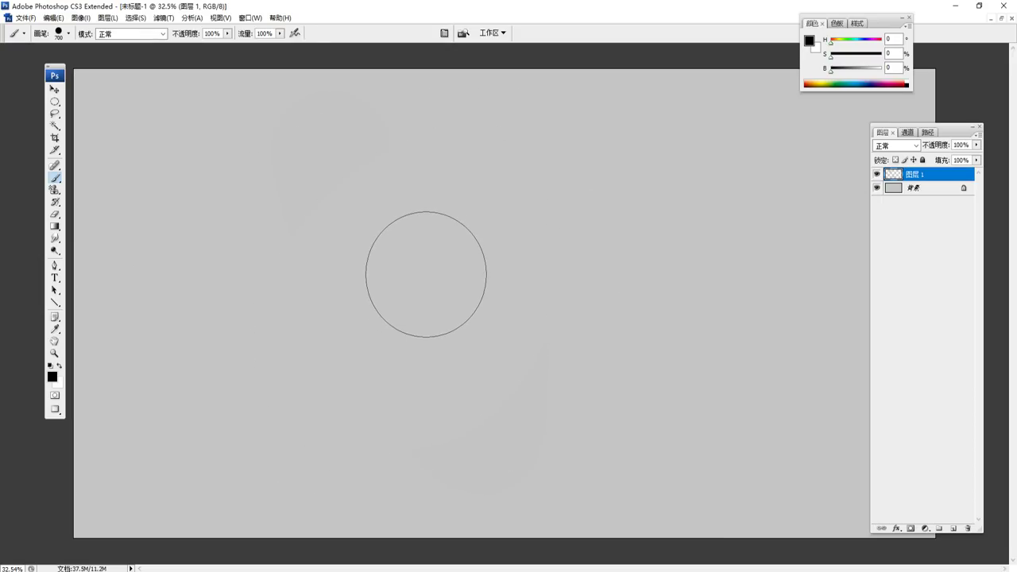
pyautogui.press('x')
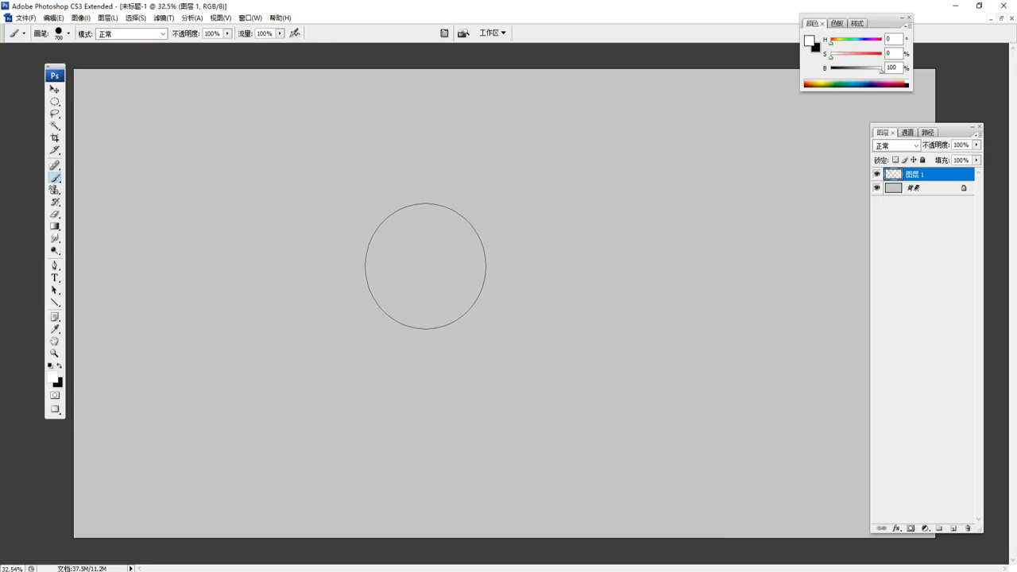
pyautogui.press('q')
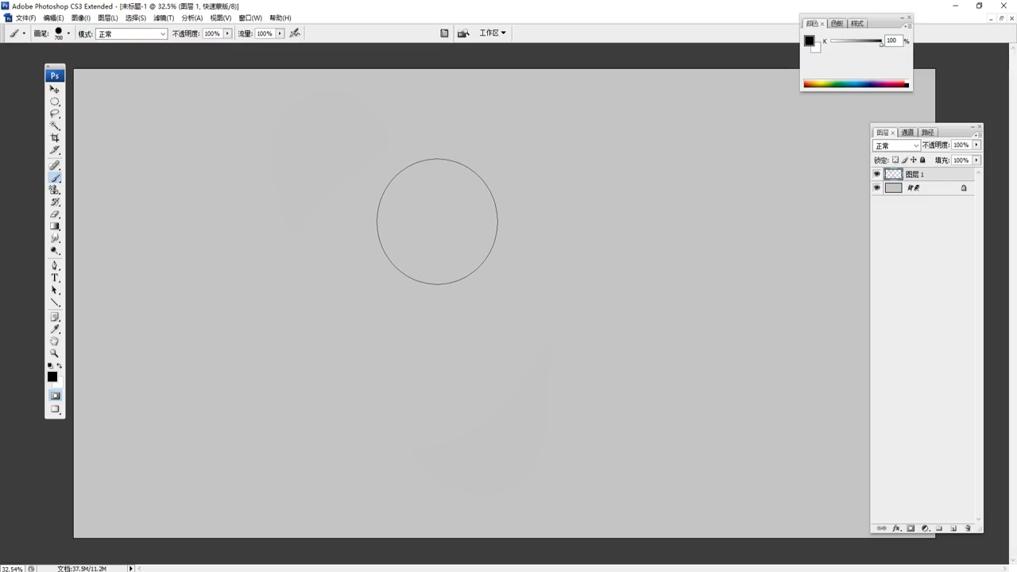
# - Set white foreground, paint an upper mask, exit Quick Mask, deselect, and restore white as painting colour
pyautogui.click(51, 377)
pyautogui.click(382, 155)
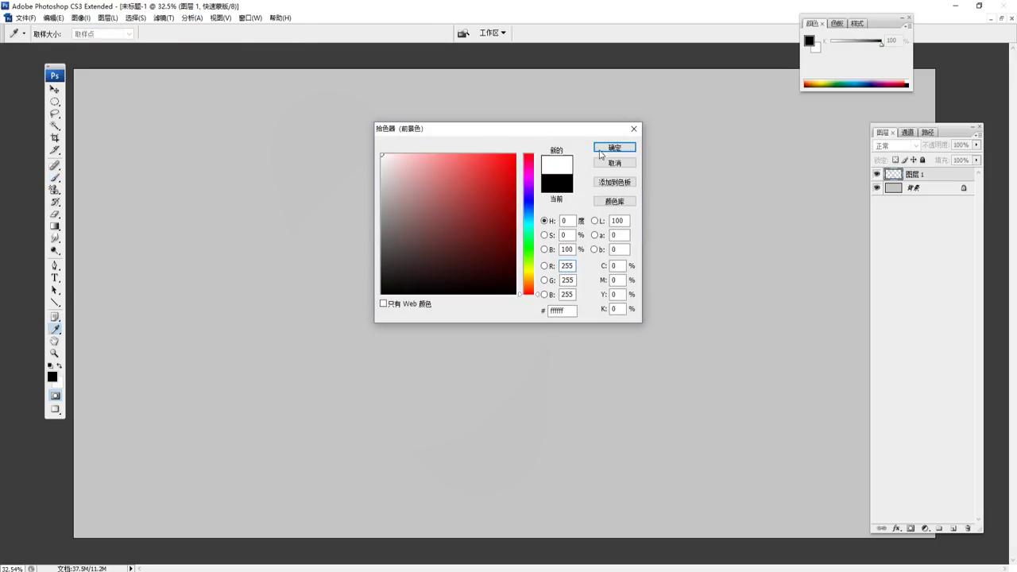
pyautogui.click(614, 147)
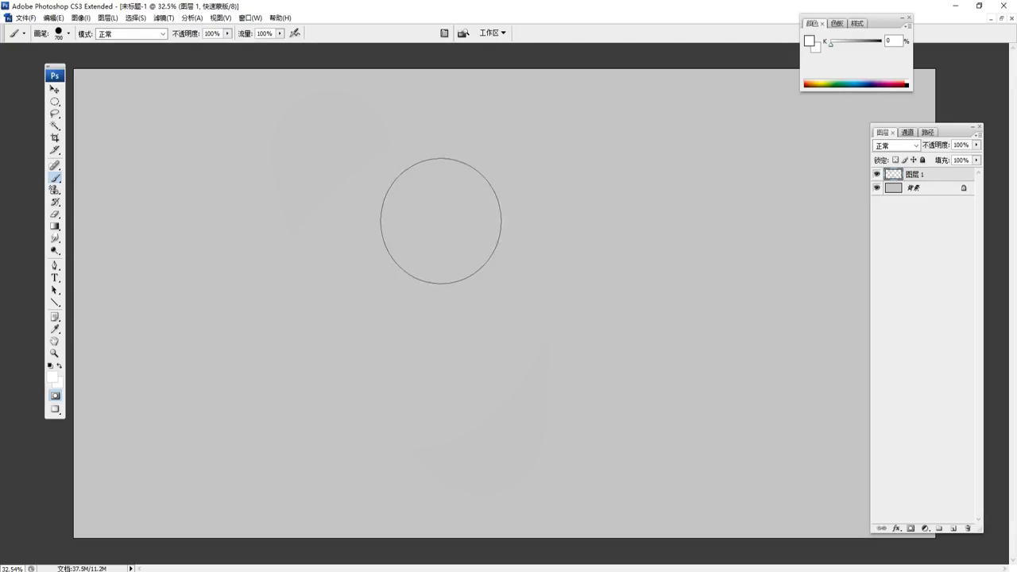
pyautogui.press('d')
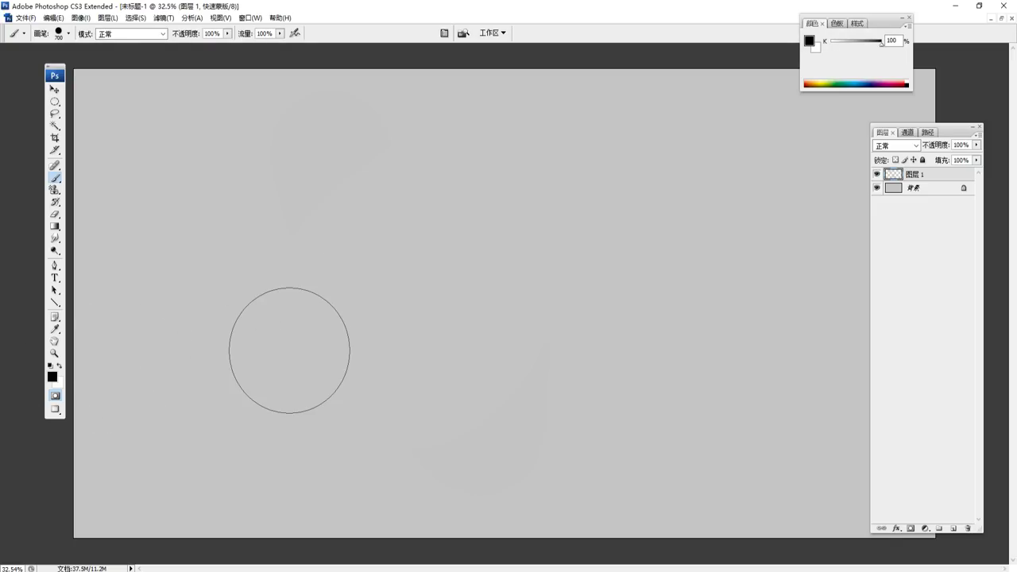
pyautogui.moveTo(358, 182)
pyautogui.mouseDown()
pyautogui.moveTo(438, 352)
pyautogui.moveTo(422, 294)
pyautogui.moveTo(438, 317)
pyautogui.moveTo(512, 222)
pyautogui.moveTo(657, 170)
pyautogui.mouseUp()
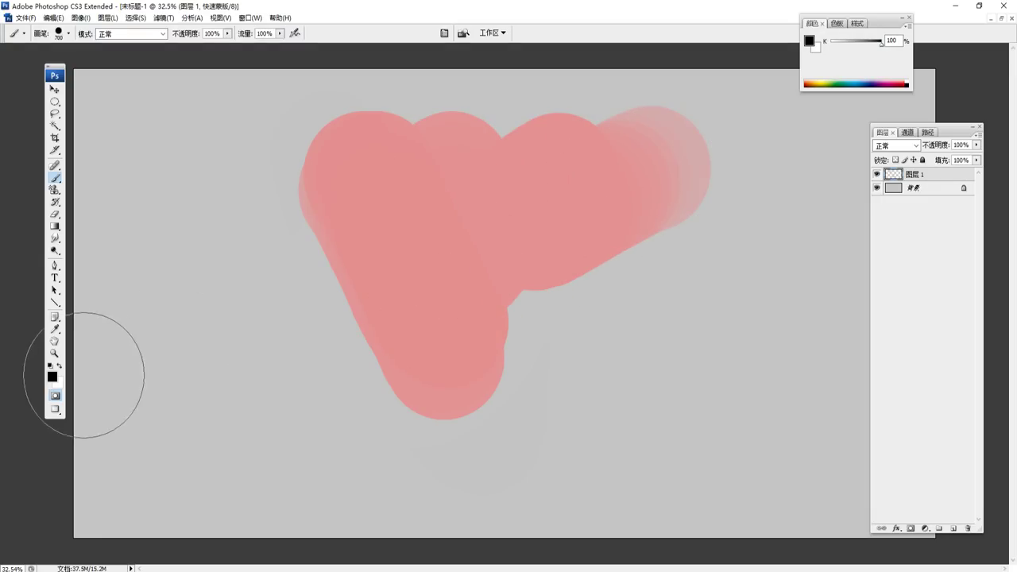
pyautogui.press('q')
pyautogui.hotkey('ctrl', 'd')
pyautogui.press('x')
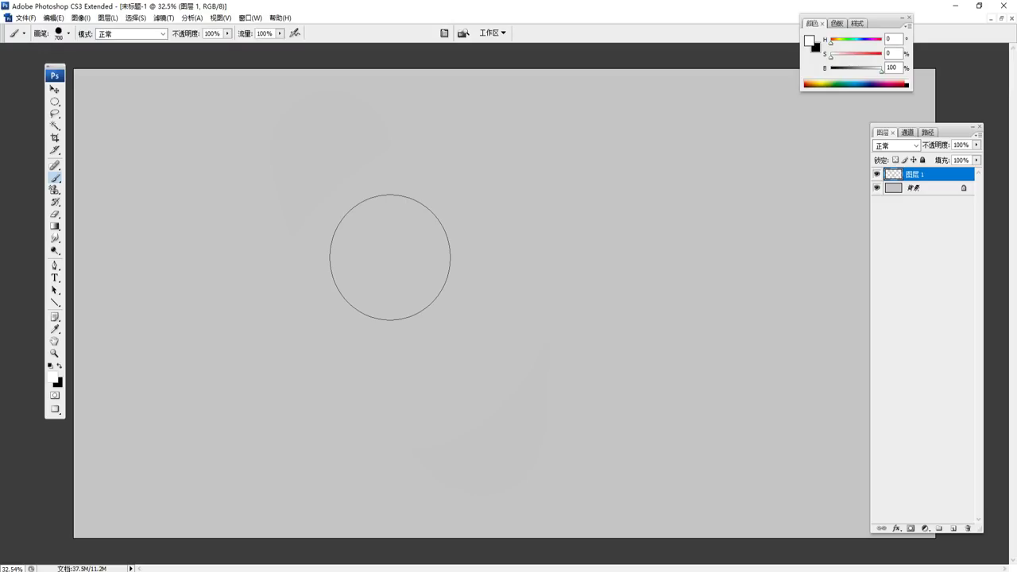
# - Bring up the Fill dialog and cancel it, leaving the layer unfilled, then go to the Image menu
pyautogui.hotkey('shift', 'F5')
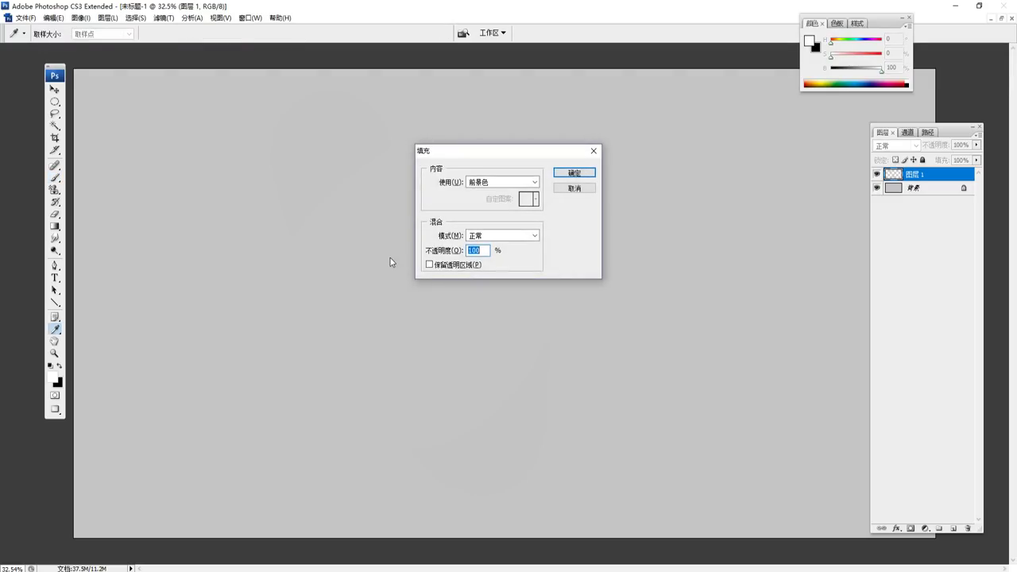
pyautogui.click(580, 189)
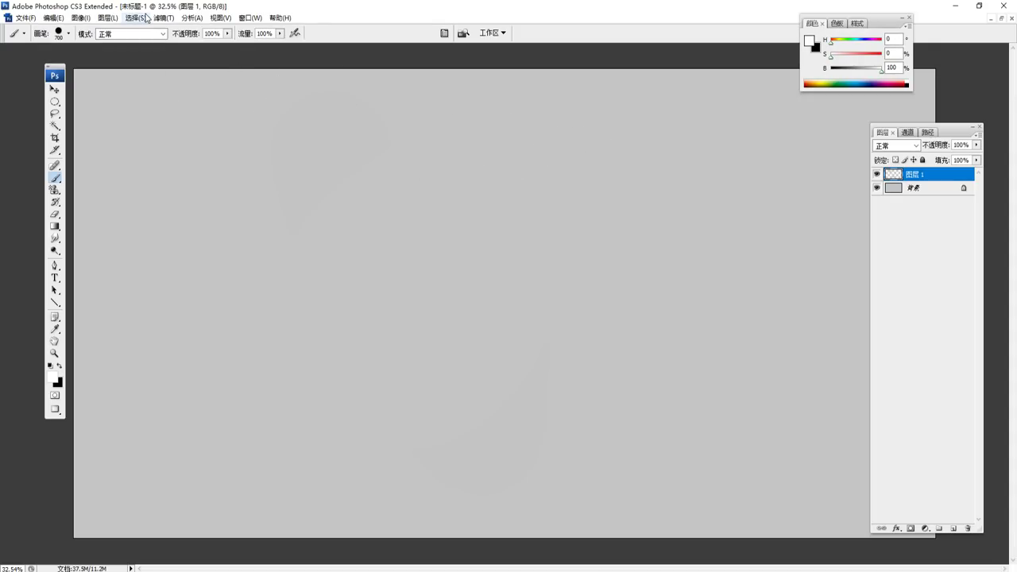
pyautogui.click(81, 17)
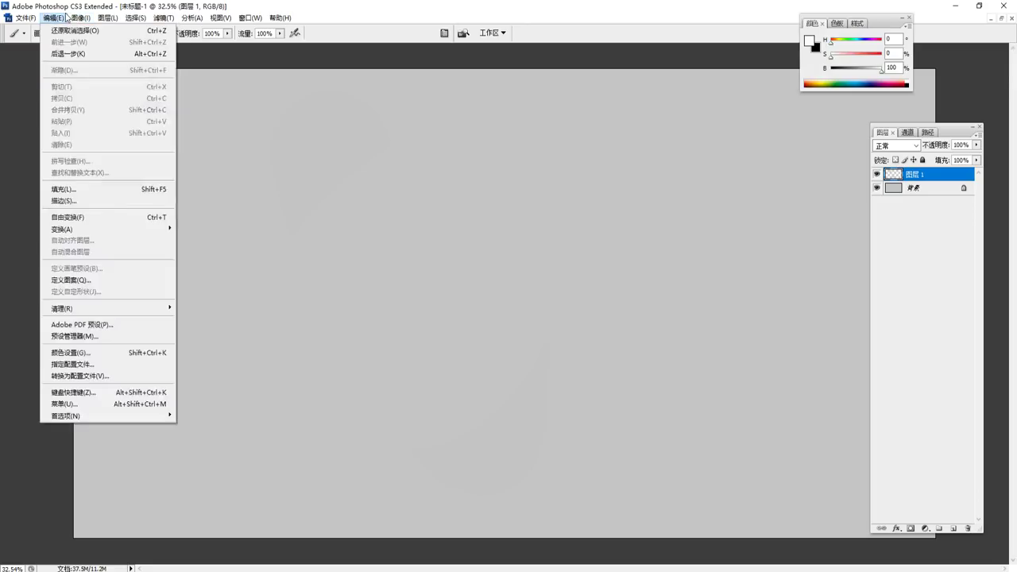
pyautogui.moveTo(96, 138)
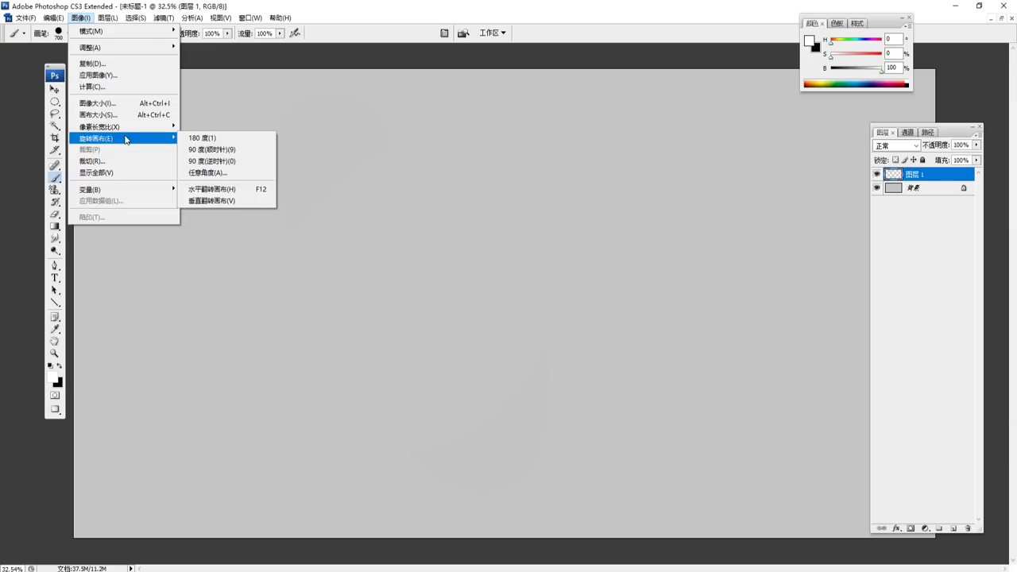
# - Flip the canvas horizontally and paint white blobs: a tall shape left, joined circles and a dab right
pyautogui.click(261, 193)
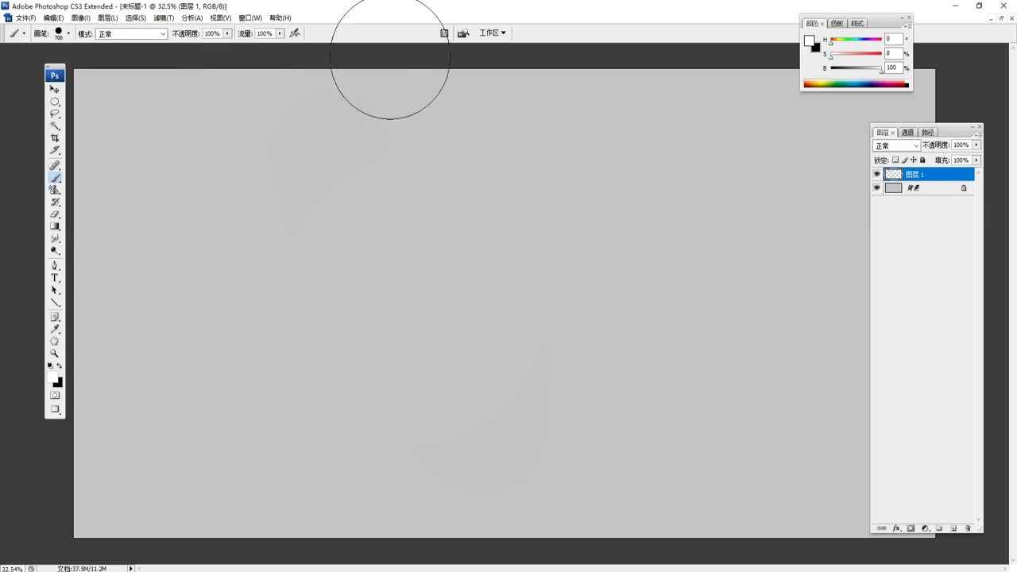
pyautogui.moveTo(329, 220)
pyautogui.mouseDown()
pyautogui.moveTo(302, 334)
pyautogui.moveTo(342, 238)
pyautogui.mouseUp()
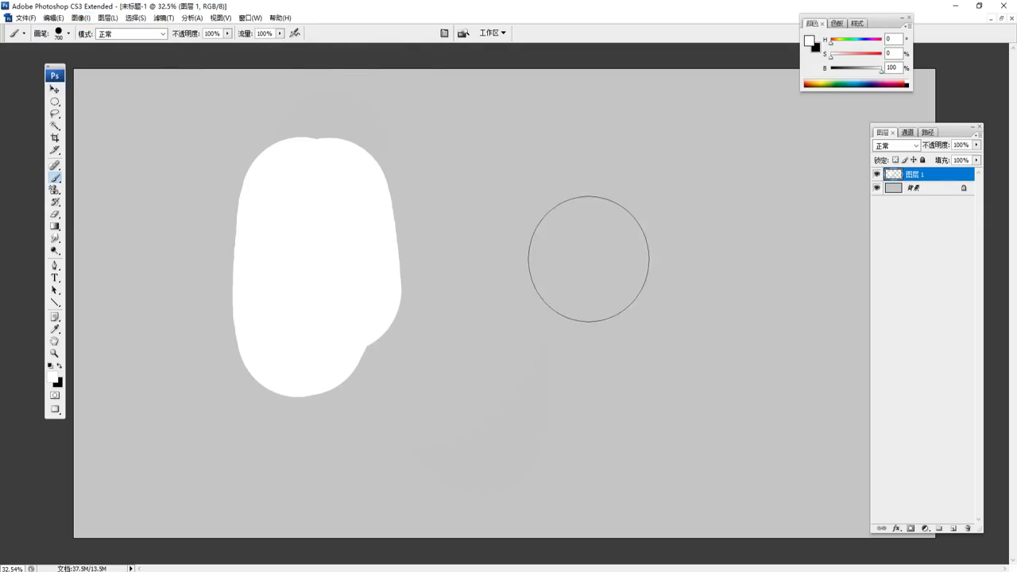
pyautogui.moveTo(597, 262); pyautogui.dragTo(636, 264)
pyautogui.click(751, 255)
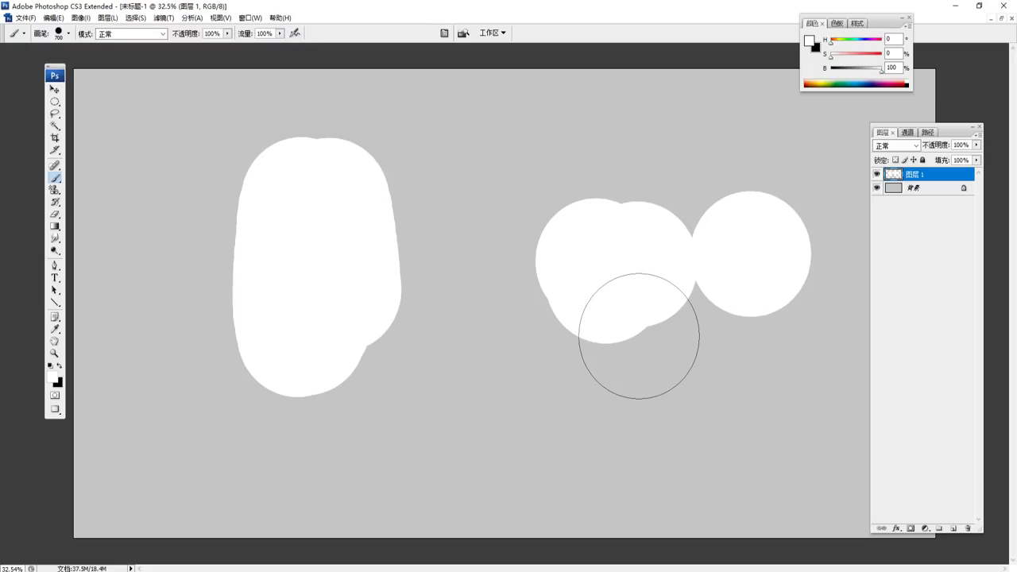
# - Flip the canvas twice with Ctrl+Shift+H to check the composition, then undo the last flip
pyautogui.hotkey('ctrl', 'shift', 'h')
pyautogui.hotkey('ctrl', 'shift', 'h')
pyautogui.hotkey('ctrl', 'shift', 'h')
pyautogui.hotkey('ctrl', 'shift', 'h')
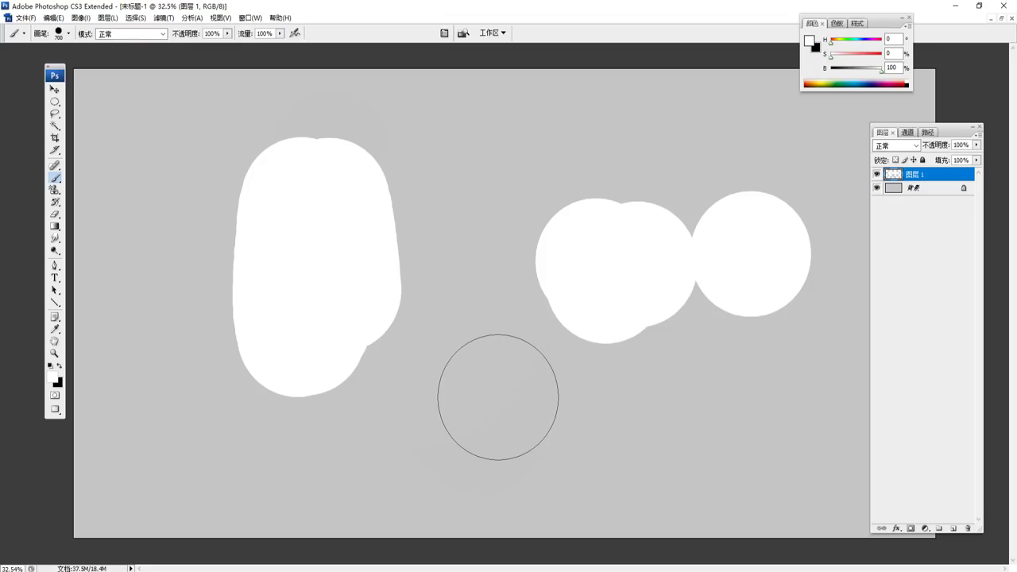
pyautogui.hotkey('ctrl', 'shift', 'h')
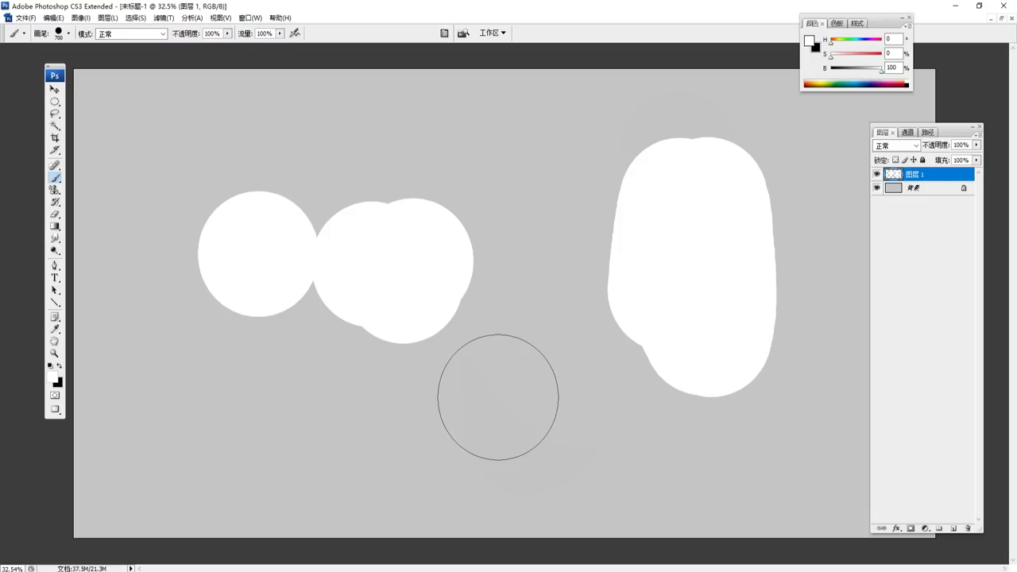
pyautogui.hotkey('ctrl', 'z')
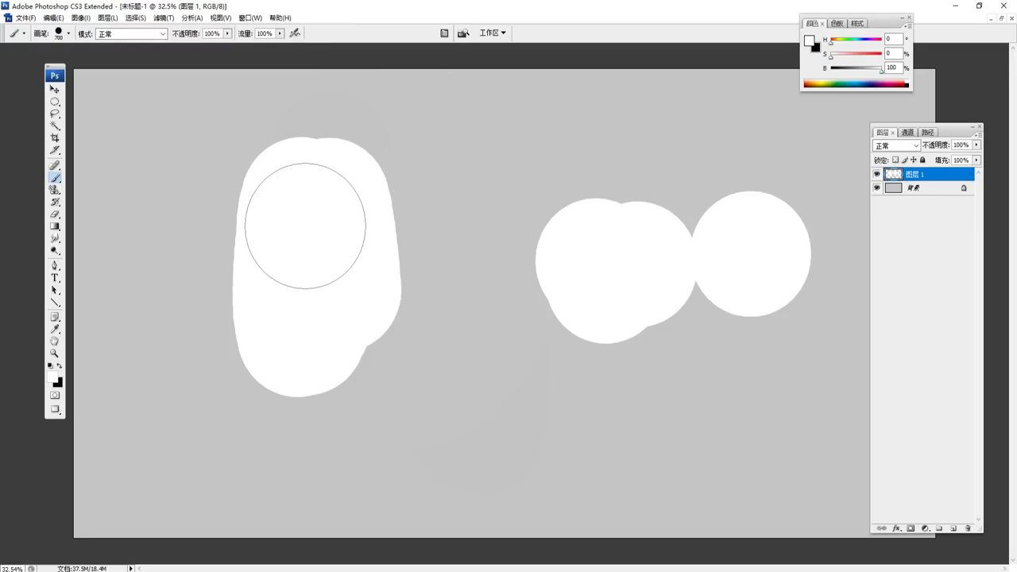
# - Turn on colour proofing and rulers, drag a horizontal guide onto the canvas, then hide guides
pyautogui.click(219, 18)
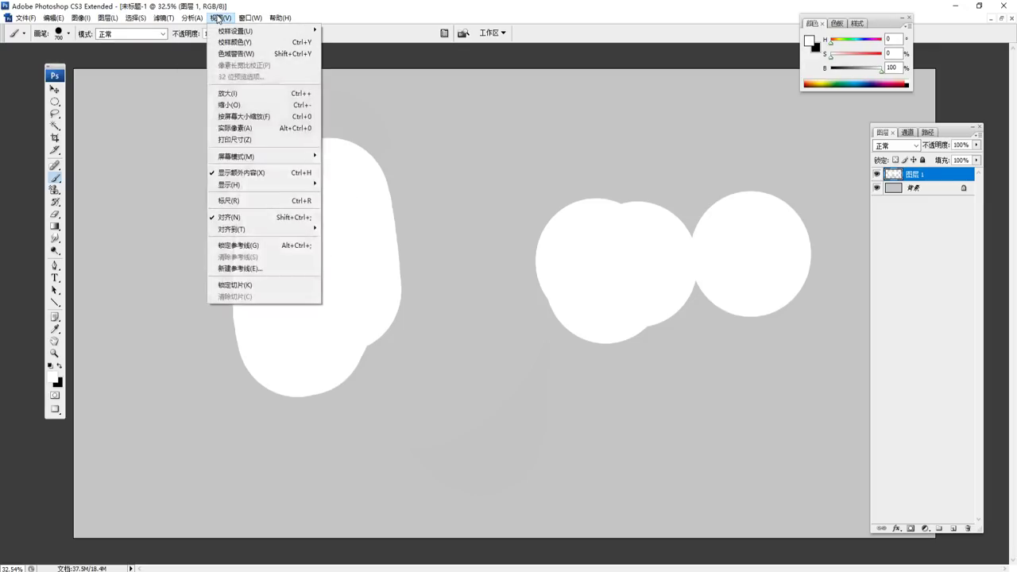
pyautogui.click(310, 12)
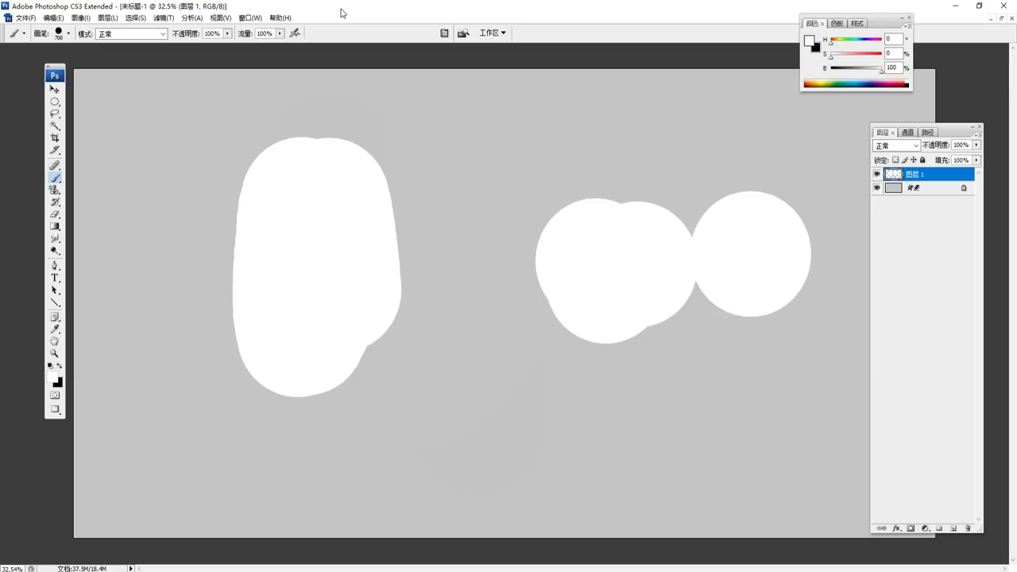
pyautogui.hotkey('ctrl', 'y')
pyautogui.hotkey('ctrl', 'y')
pyautogui.hotkey('ctrl', 'r')
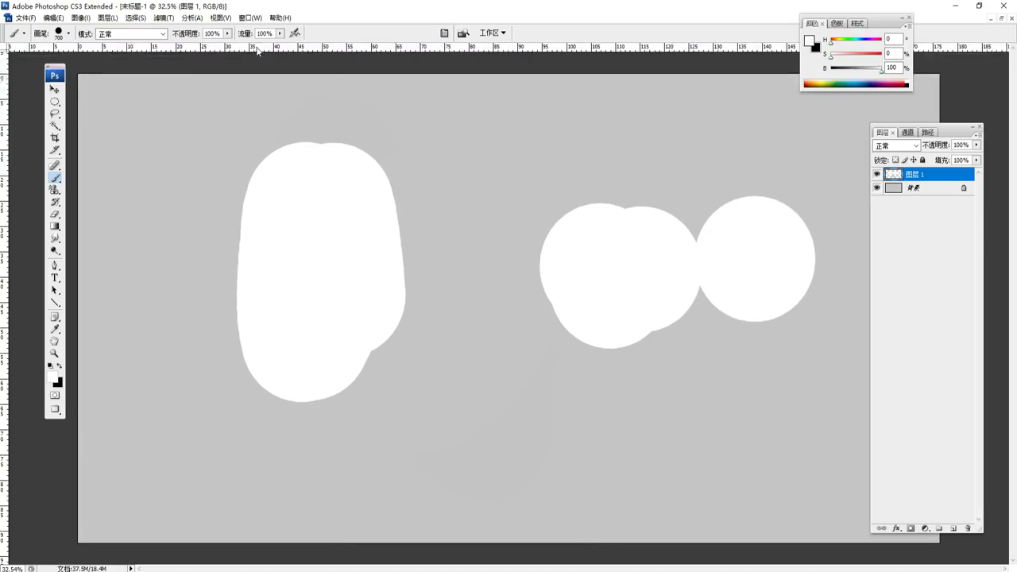
pyautogui.moveTo(258, 51); pyautogui.dragTo(243, 210)
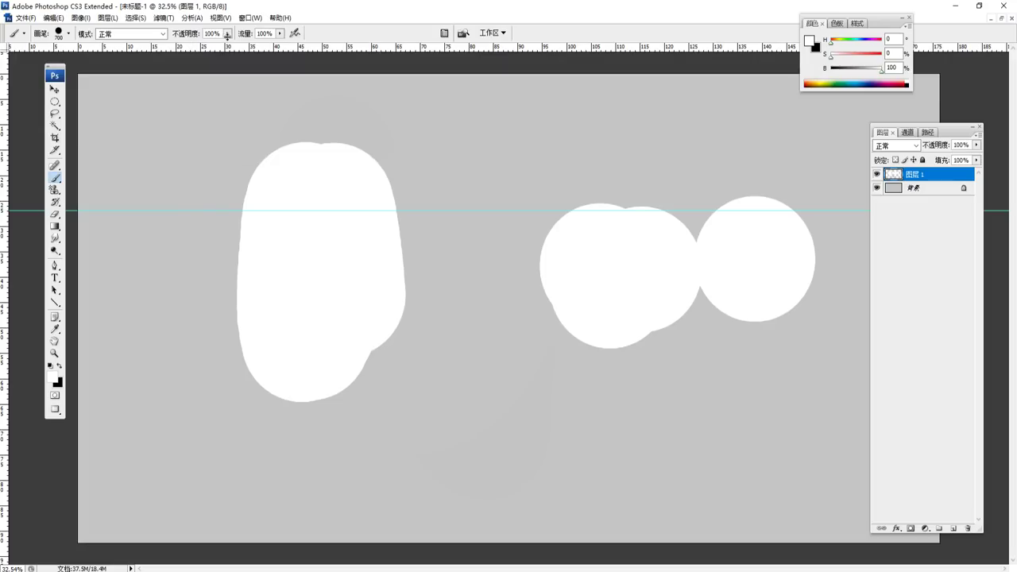
pyautogui.hotkey('ctrl', ';')
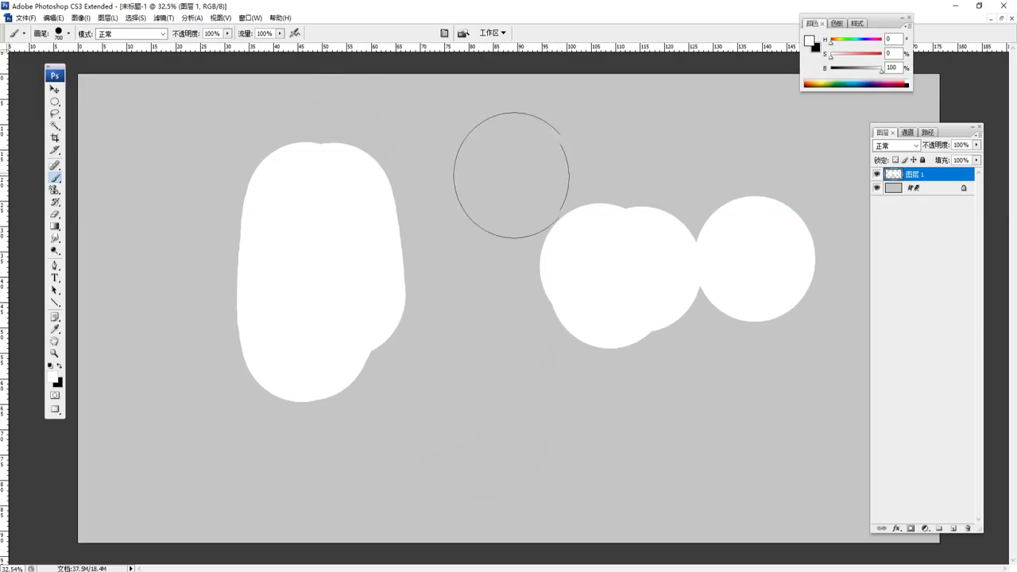
# - Paint soft white strokes near the top, then broad red strokes diagonally across the upper canvas
pyautogui.moveTo(504, 182); pyautogui.dragTo(588, 207)
pyautogui.click(816, 82)
pyautogui.moveTo(639, 150); pyautogui.dragTo(332, 270)
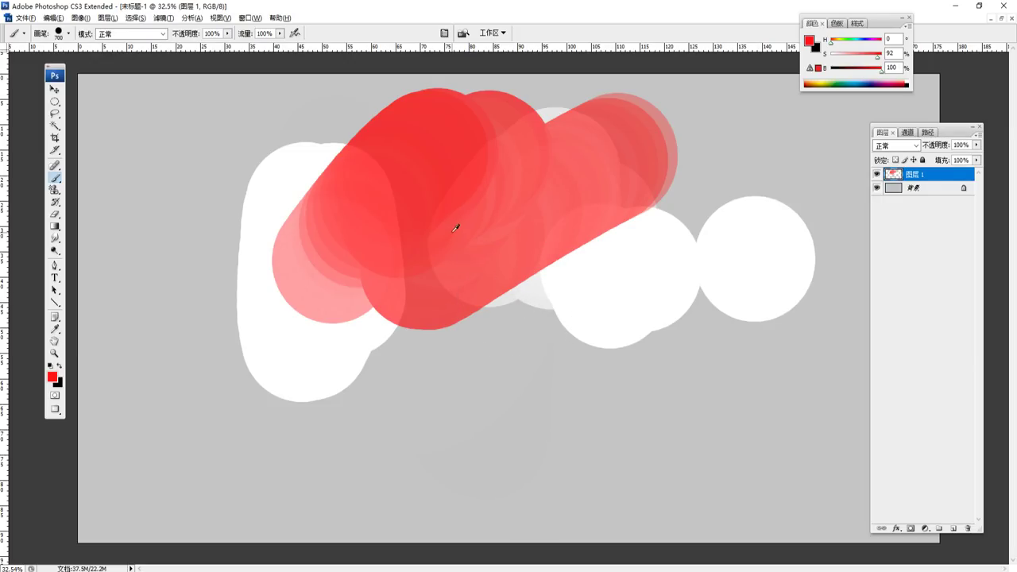
# - Sample white for light strokes below centre, then sample pink-red and sweep strokes across centre and down left
pyautogui.keyDown('alt'); pyautogui.click(612, 266); pyautogui.keyUp('alt')
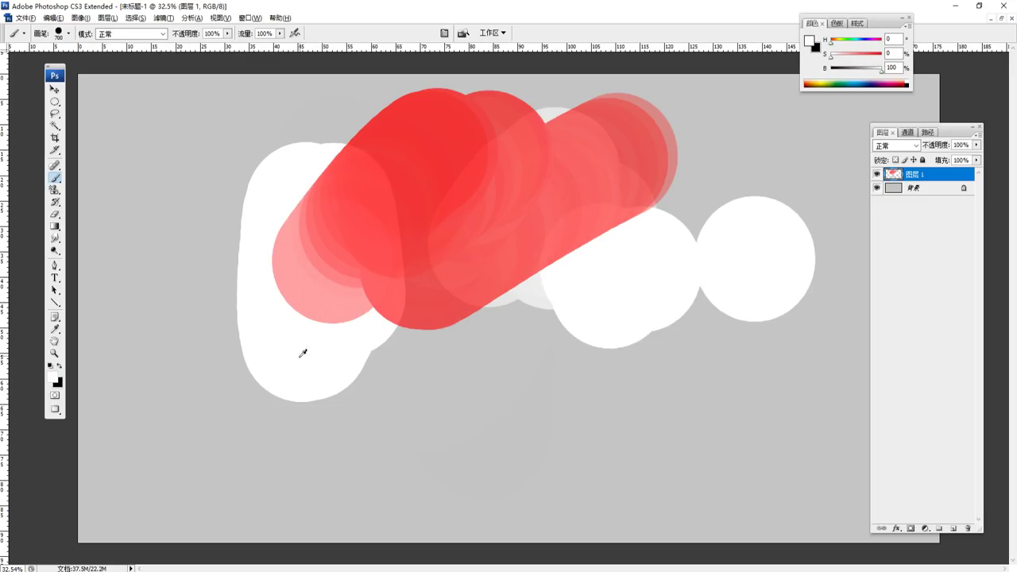
pyautogui.moveTo(488, 261)
pyautogui.mouseDown()
pyautogui.moveTo(454, 261)
pyautogui.moveTo(503, 218)
pyautogui.mouseUp()
pyautogui.keyDown('alt'); pyautogui.click(536, 184); pyautogui.keyUp('alt')
pyautogui.moveTo(537, 184)
pyautogui.mouseDown()
pyautogui.moveTo(432, 262)
pyautogui.moveTo(286, 230)
pyautogui.moveTo(230, 422)
pyautogui.moveTo(273, 352)
pyautogui.mouseUp()
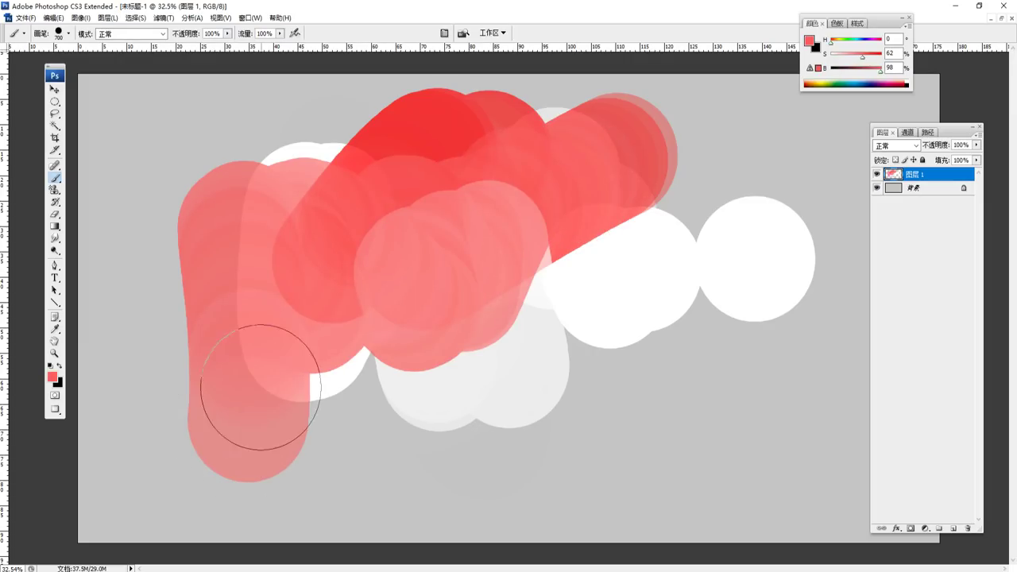
pyautogui.click(251, 18)
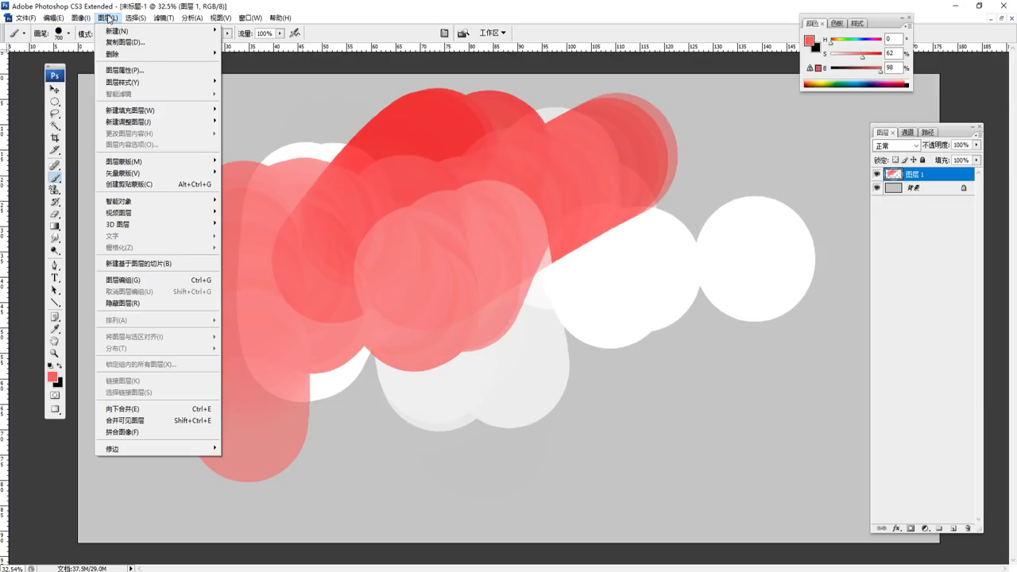
# - Drag the Color panel by its tab leftward, next to the top of the canvas
pyautogui.moveTo(885, 29); pyautogui.dragTo(689, 67)
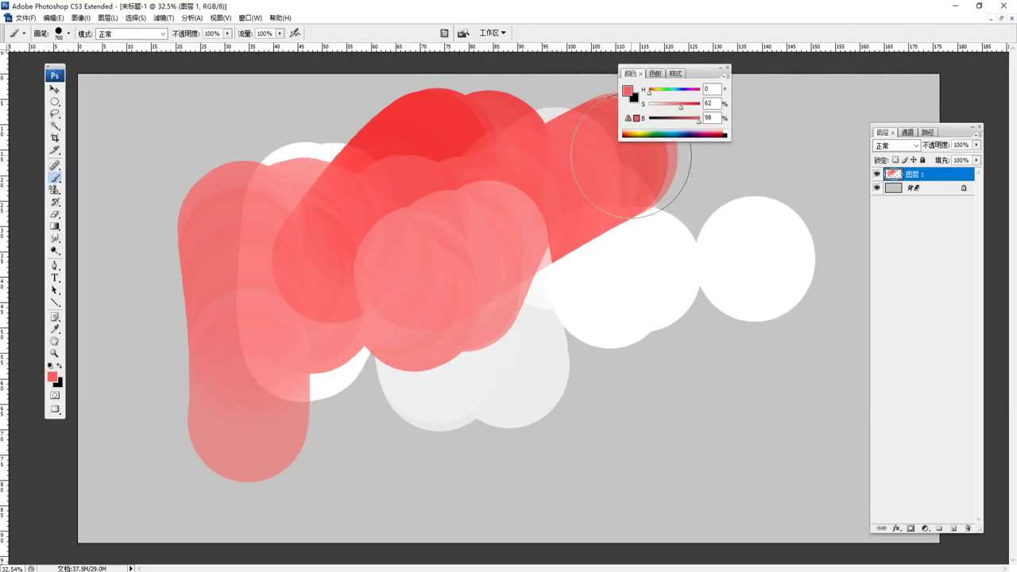